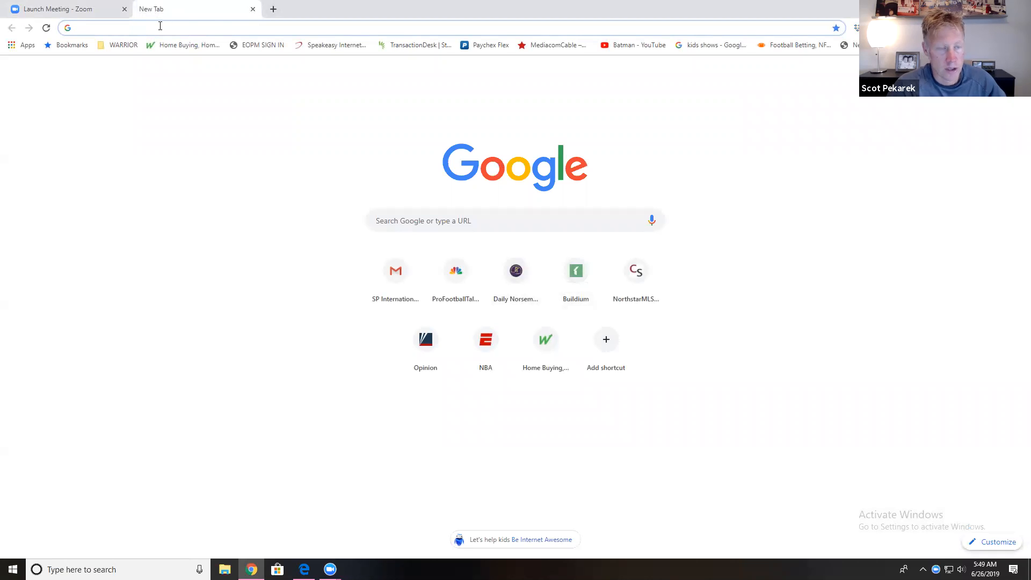
Step: Load northstarmls.com, enter the member portal, and launch MN Realtors Forms (Instanet)
text(nor)
key(Return)
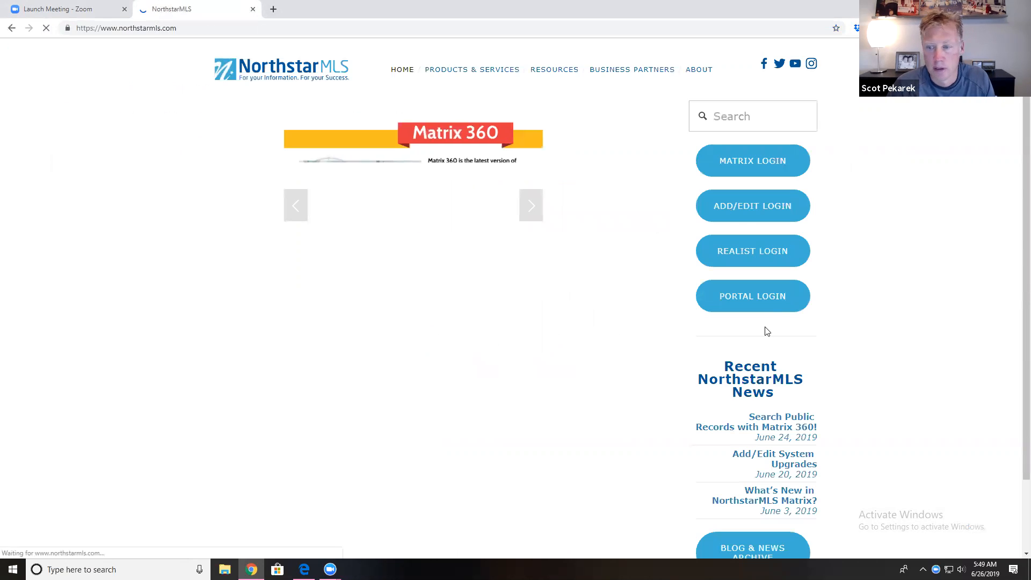
click(759, 299)
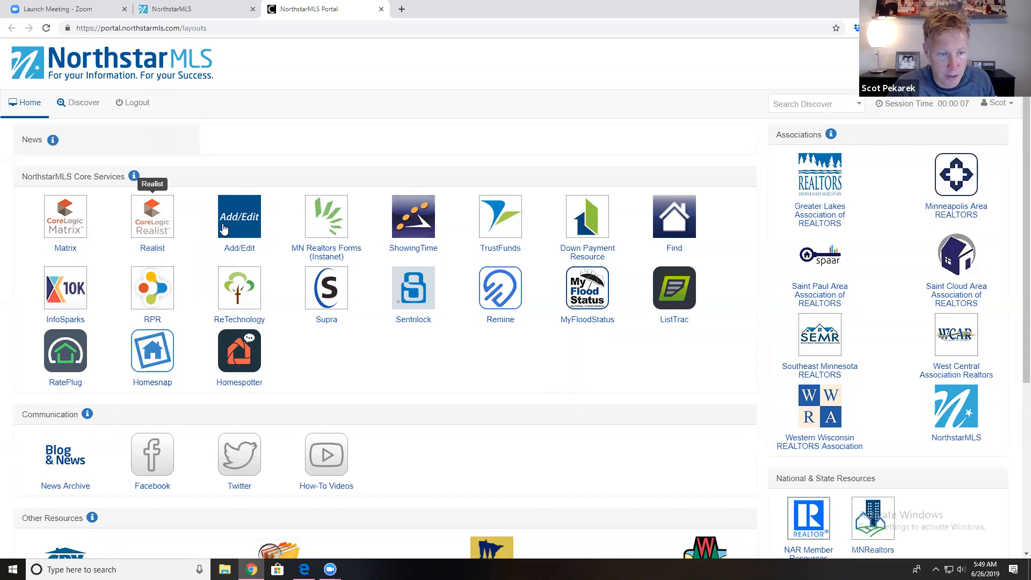
click(332, 222)
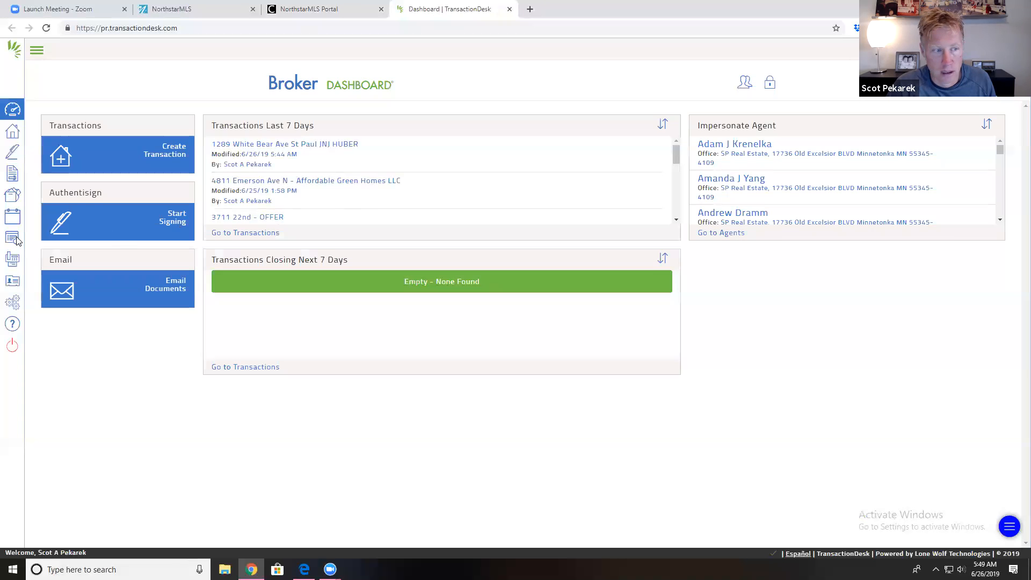
click(13, 156)
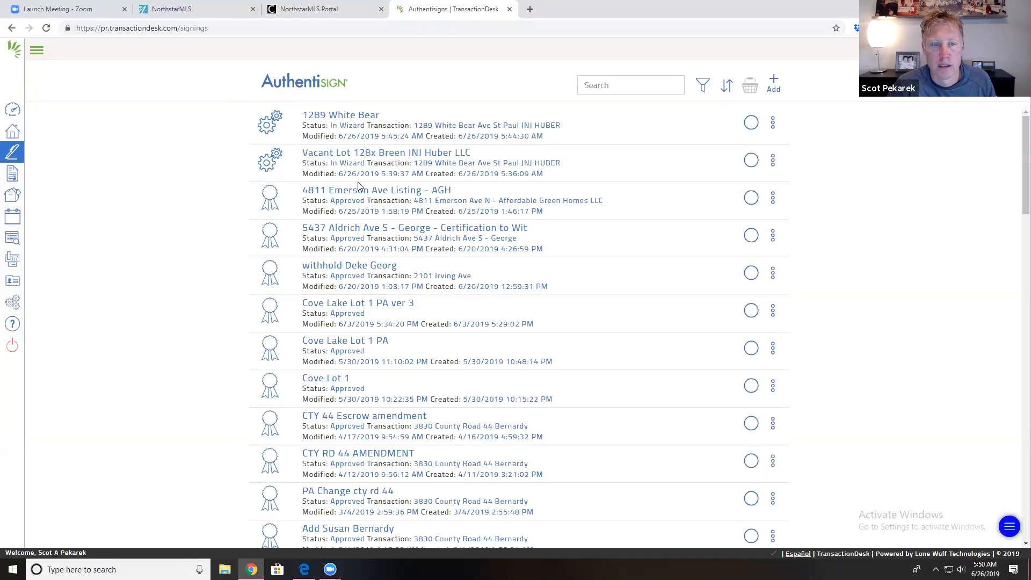
click(380, 155)
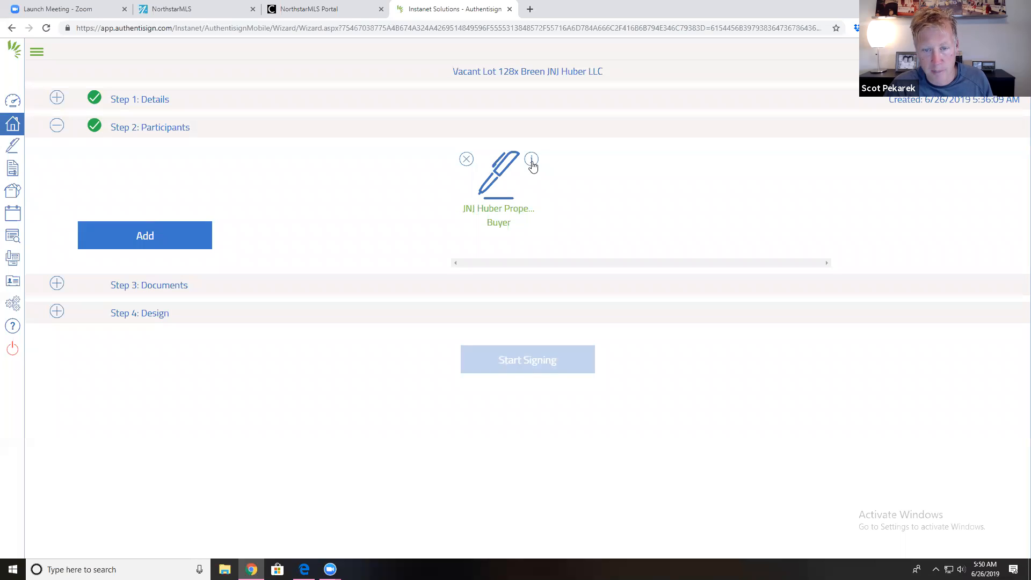
Step: Add yourself as a Listing Agent participant, then delete the duplicate agent entry
click(184, 237)
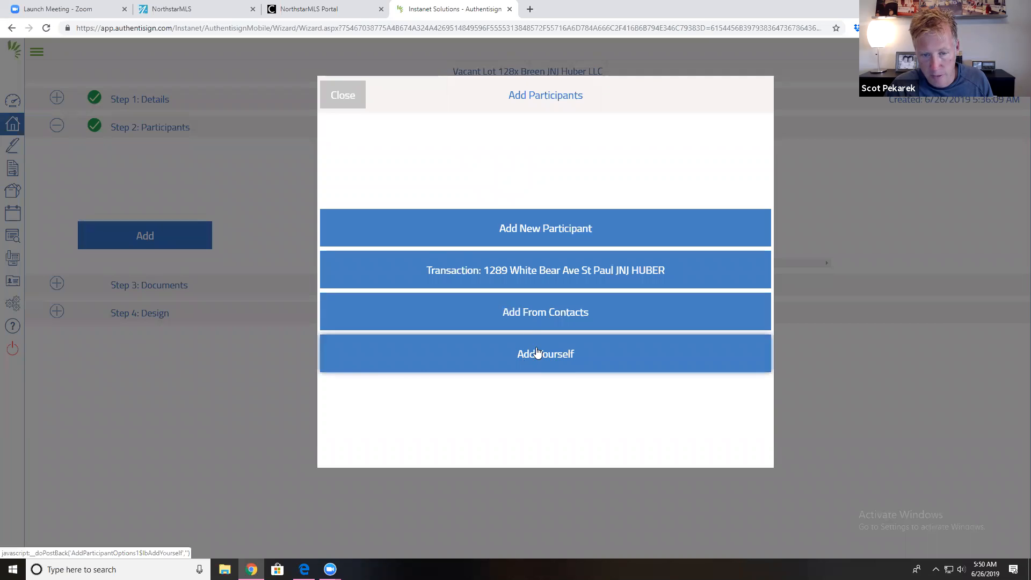
click(537, 355)
click(511, 186)
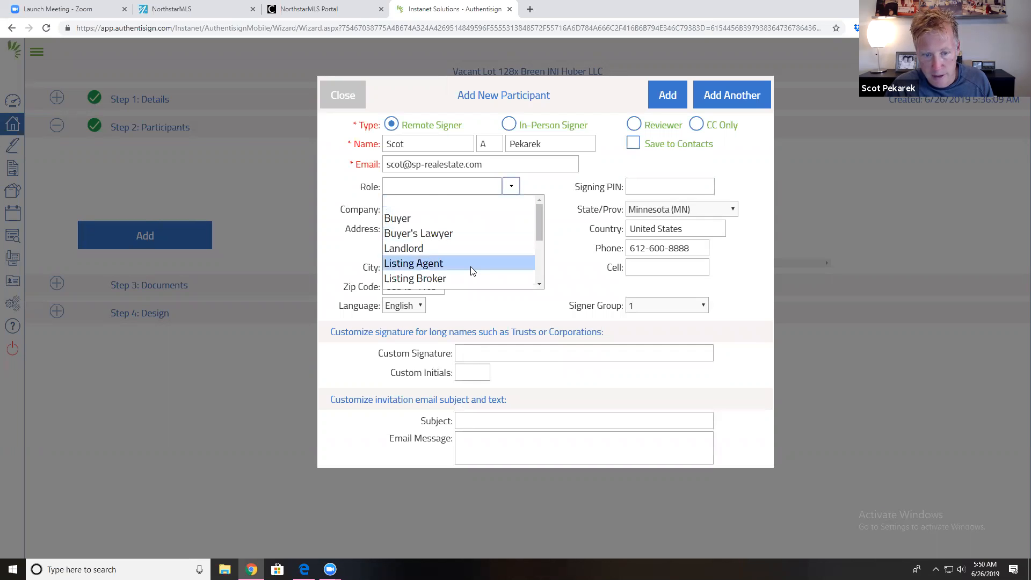
click(471, 266)
click(665, 104)
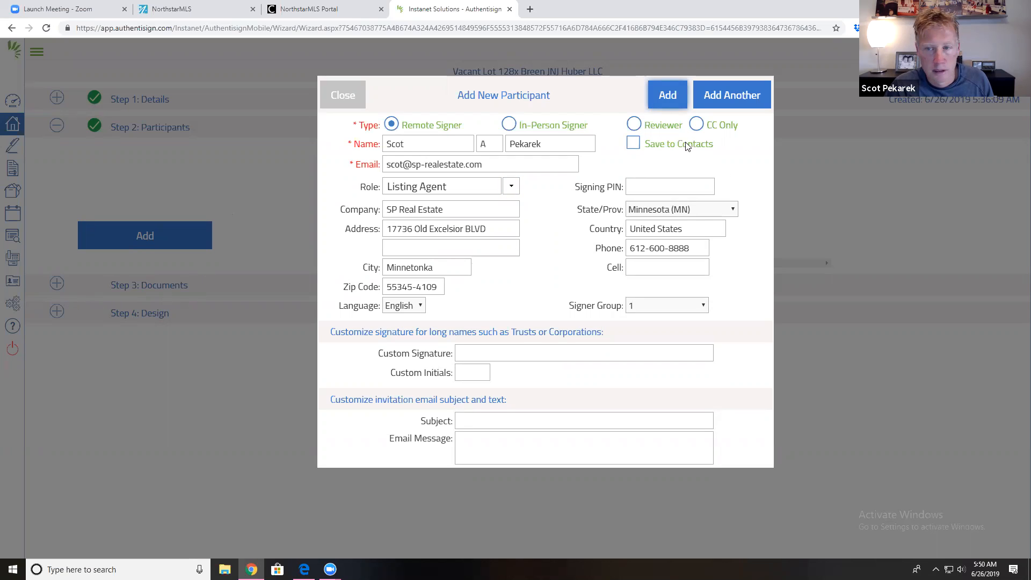
click(662, 96)
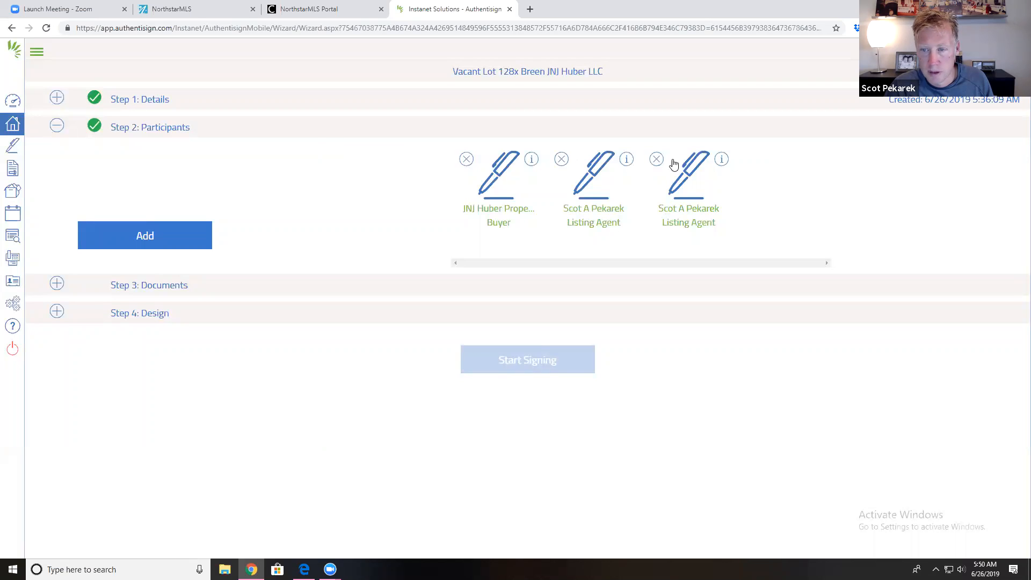
click(657, 160)
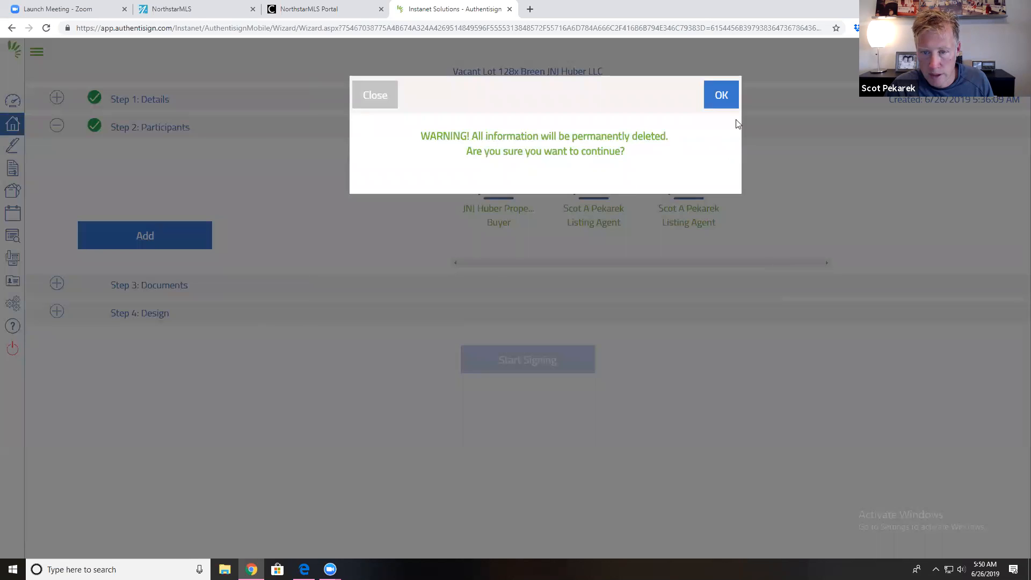
click(720, 96)
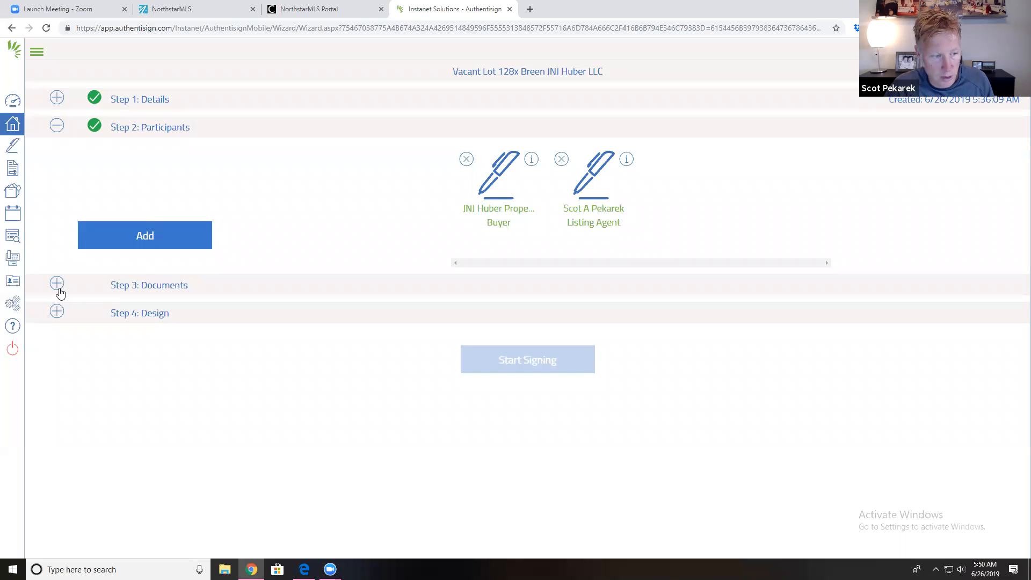
Step: Expand the Documents step, close the forms list, and choose Upload a File
click(59, 285)
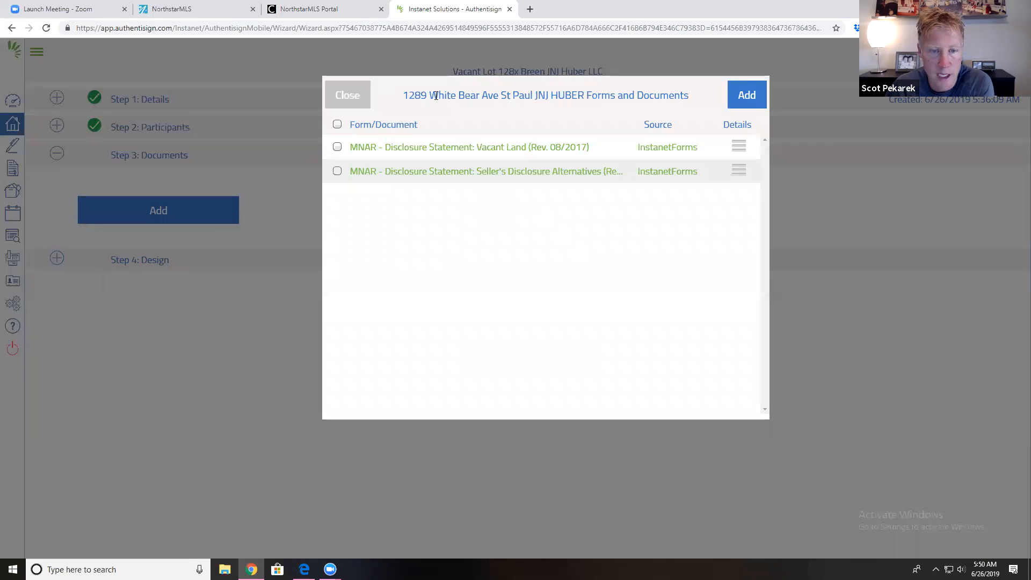
click(345, 96)
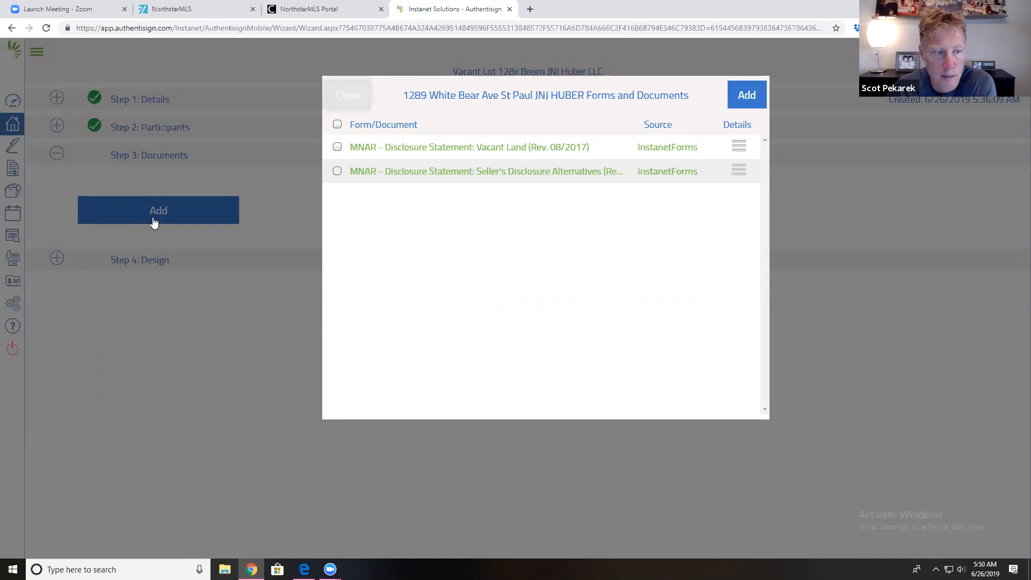
click(155, 217)
click(587, 287)
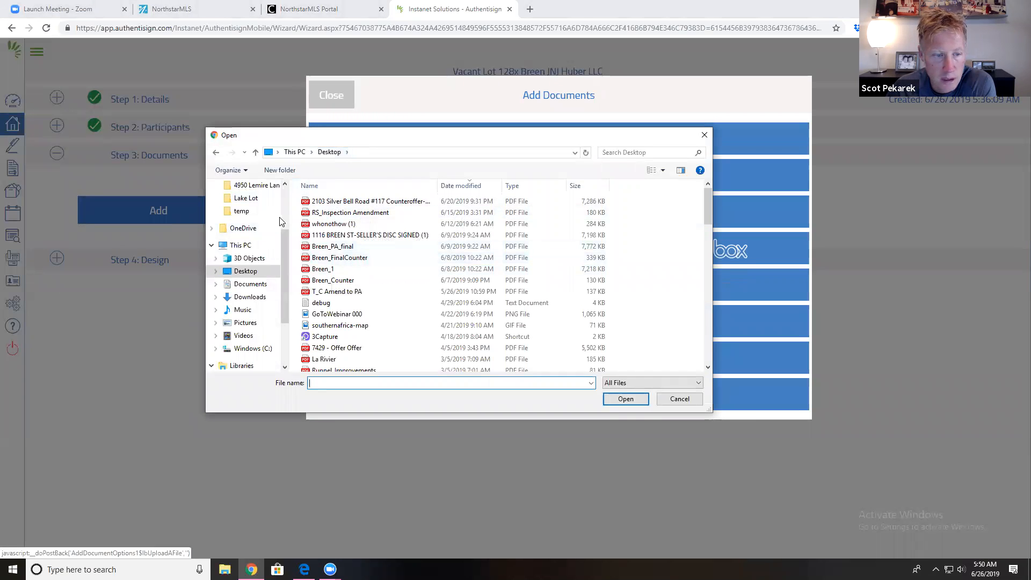
scroll(280, 217, up, 2)
scroll(271, 285, up, 1)
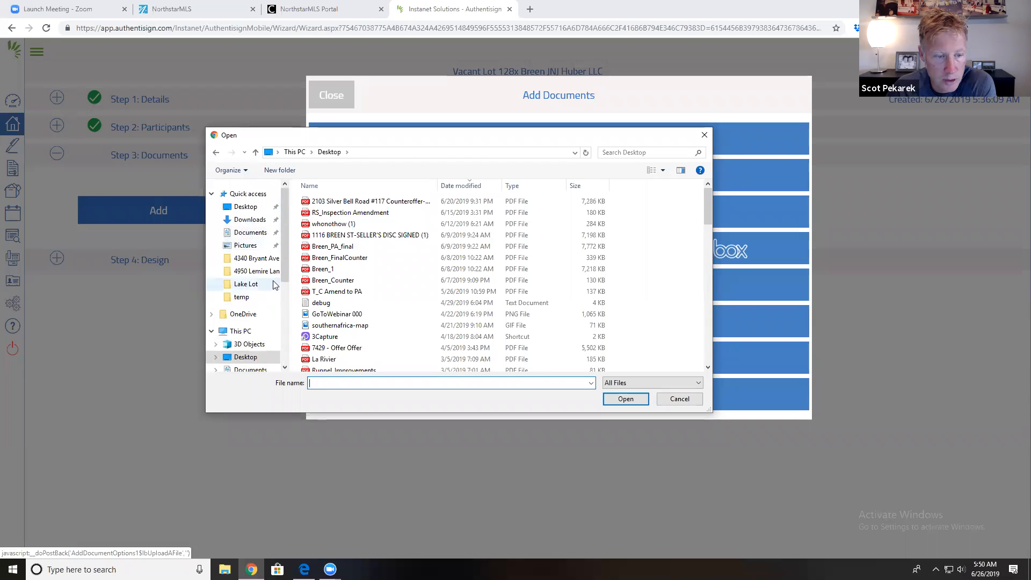
click(246, 206)
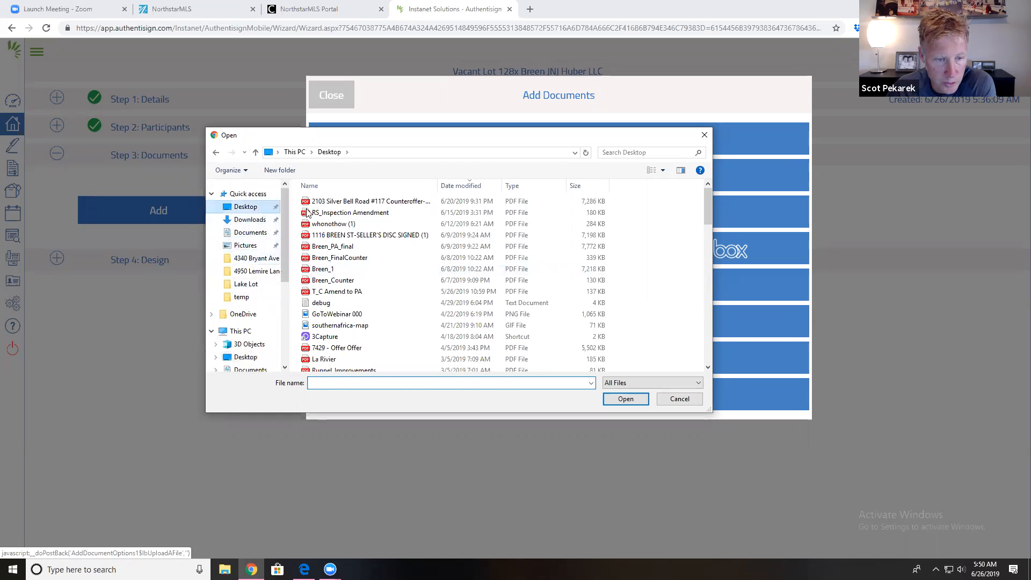
scroll(456, 324, down, 15)
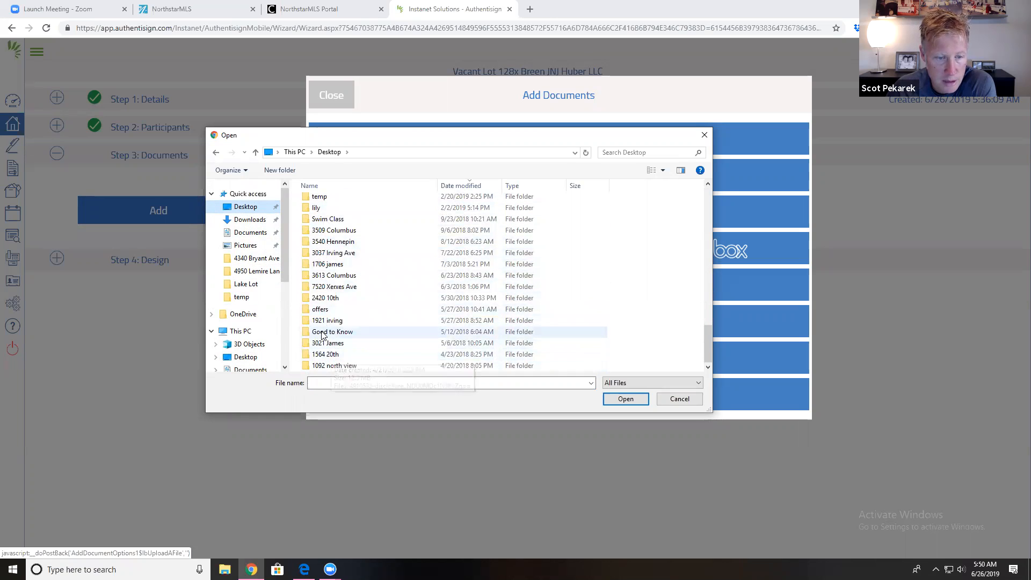
scroll(323, 336, up, 2)
double_click(325, 221)
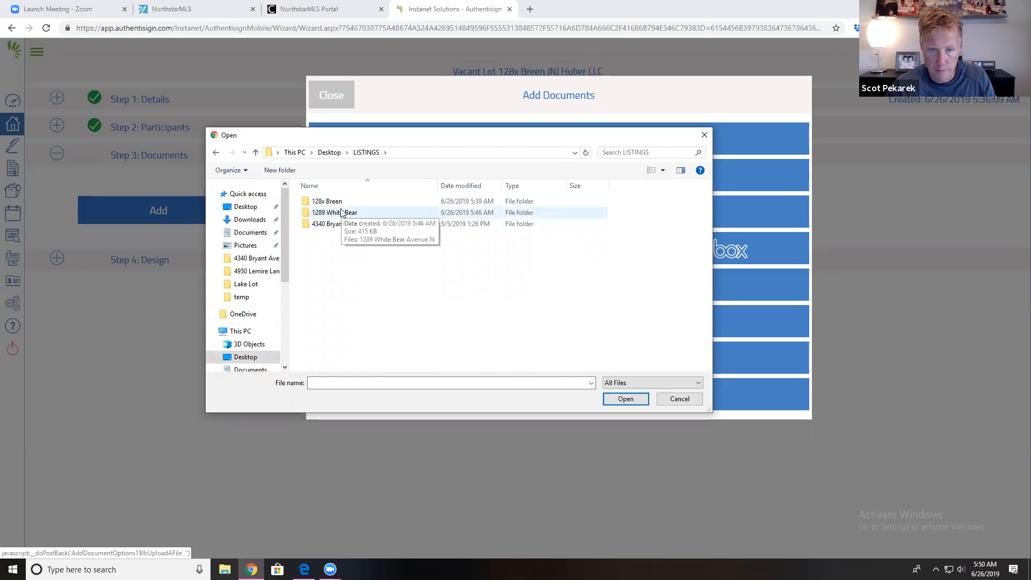
double_click(339, 203)
double_click(345, 202)
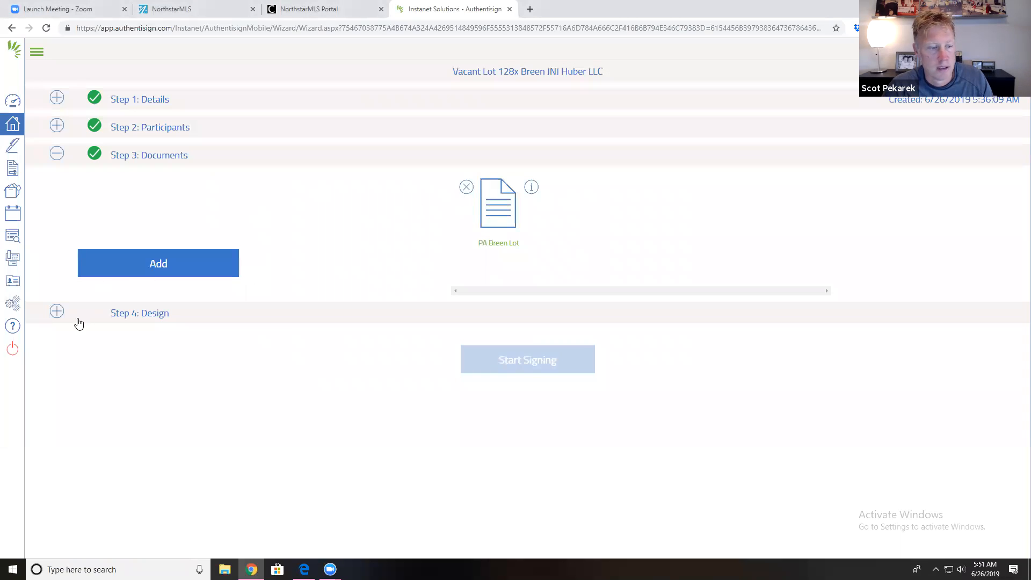
click(177, 267)
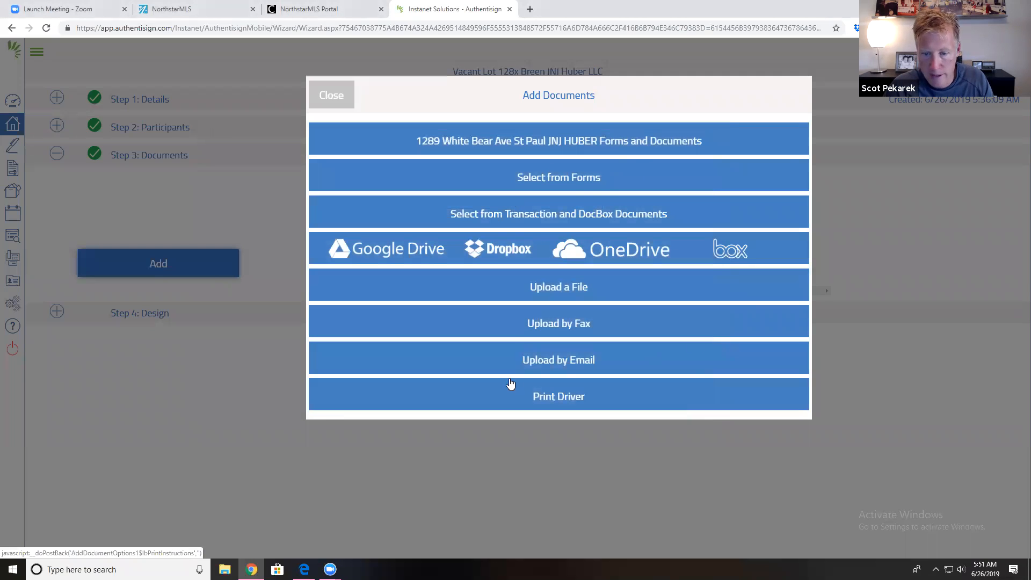
click(603, 142)
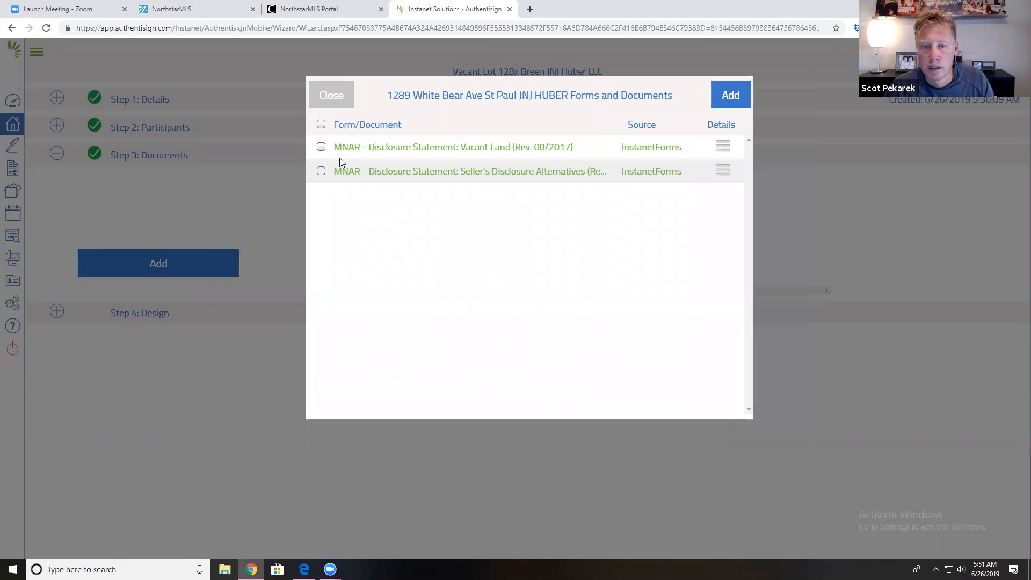
click(321, 147)
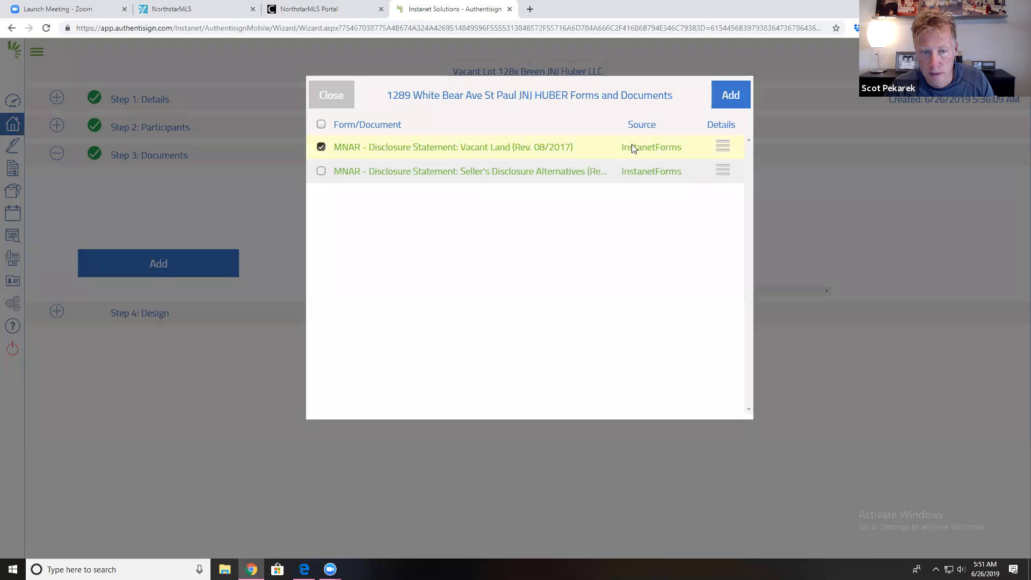
click(735, 99)
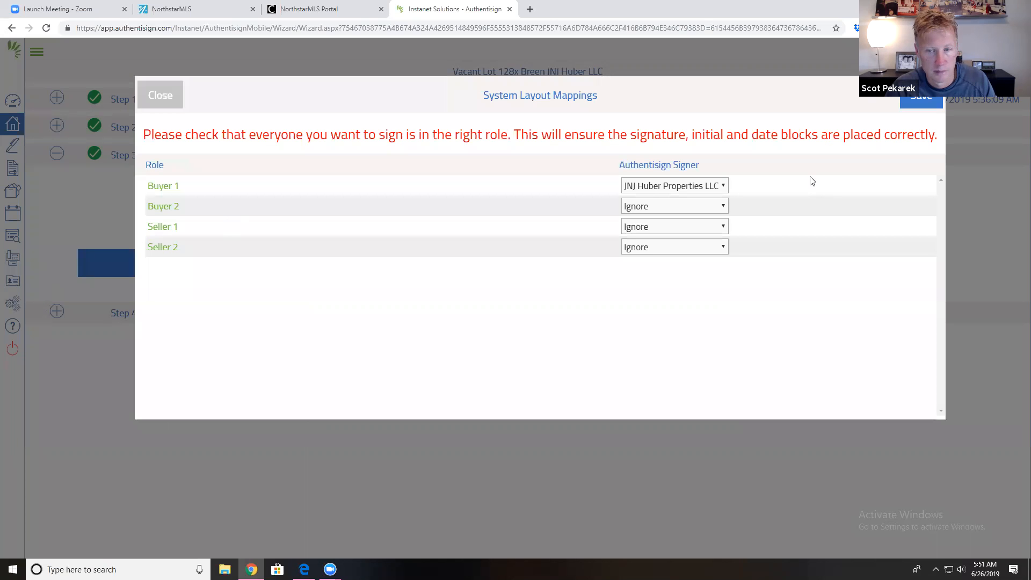
Step: Map Buyer 1 to Ignore and Seller 1 to JNJ Huber Properties LLC, then save
click(705, 189)
click(690, 202)
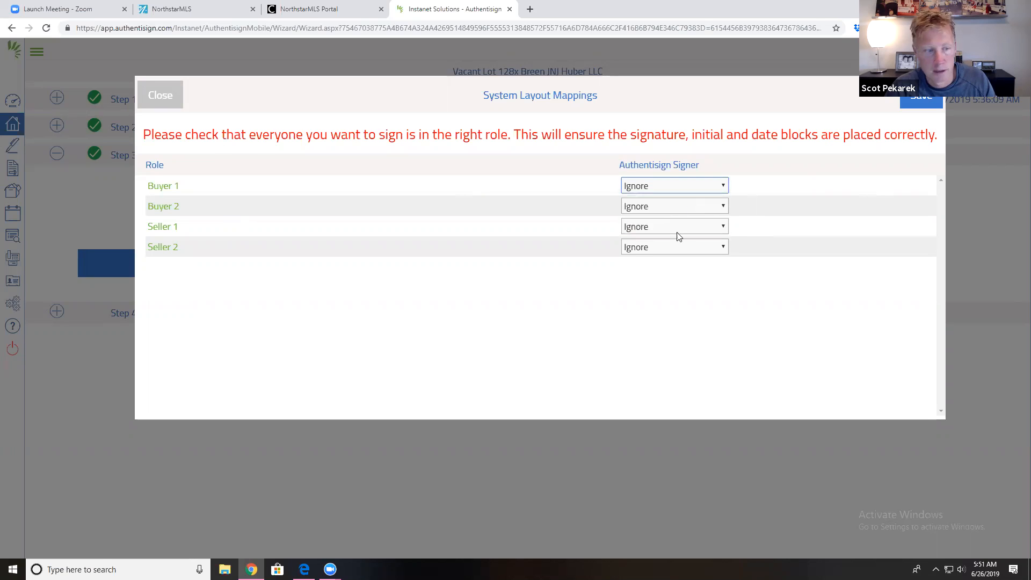
click(681, 237)
click(680, 252)
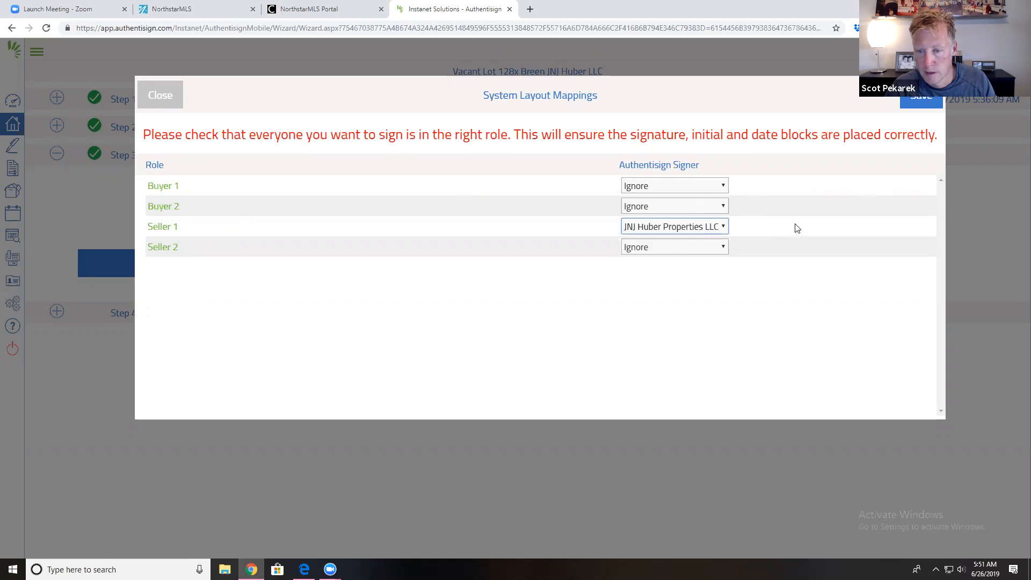
click(920, 105)
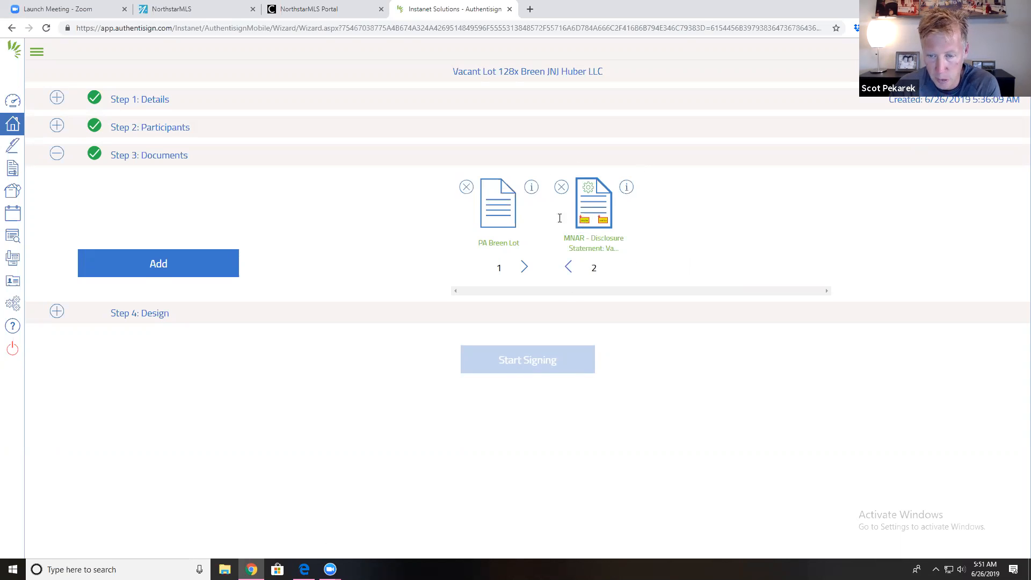
Step: In the Design step, delete the JP initial field from page 1 and Save and Continue
click(56, 314)
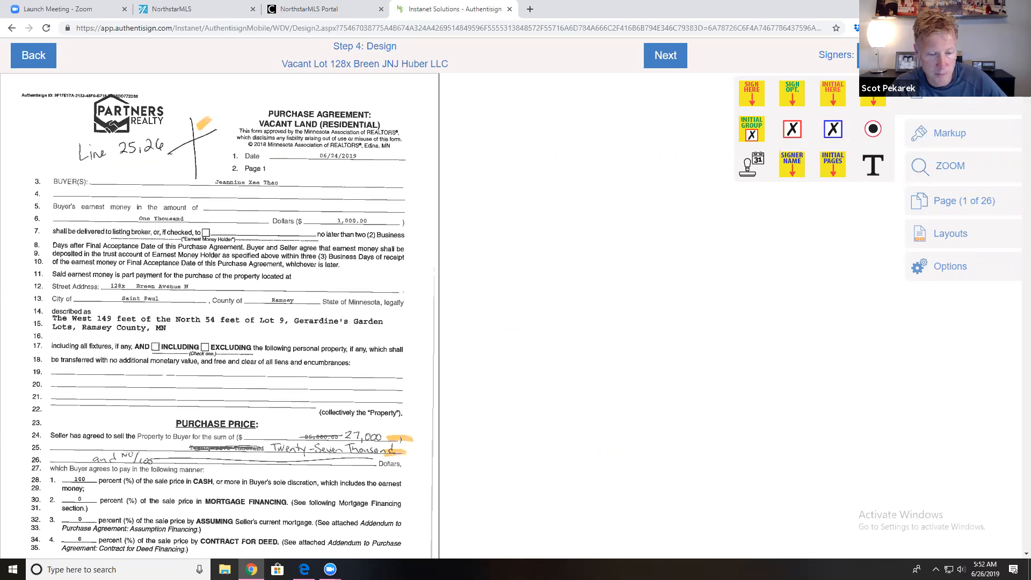
drag(878, 105, 213, 136)
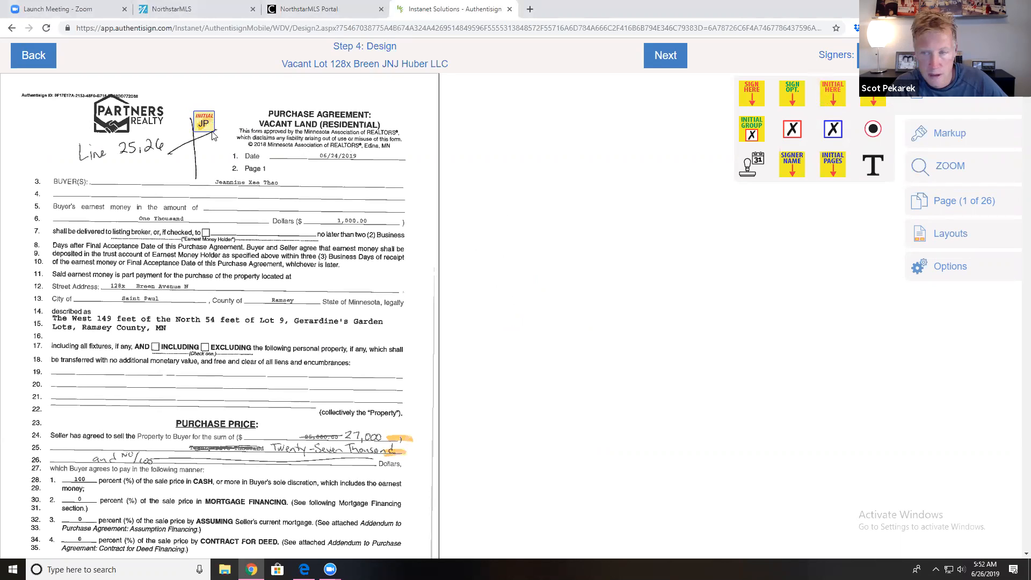
click(210, 133)
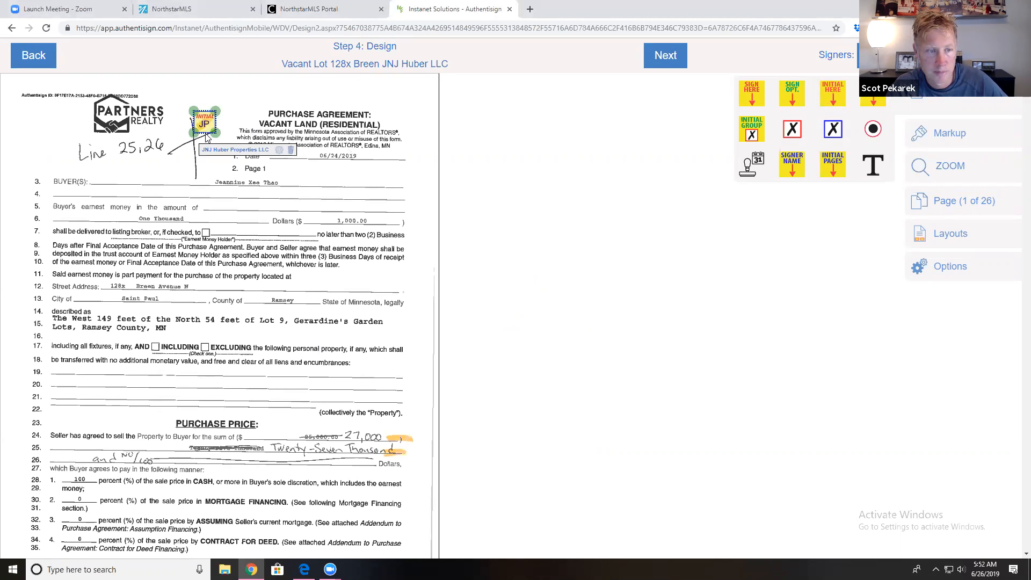
click(290, 150)
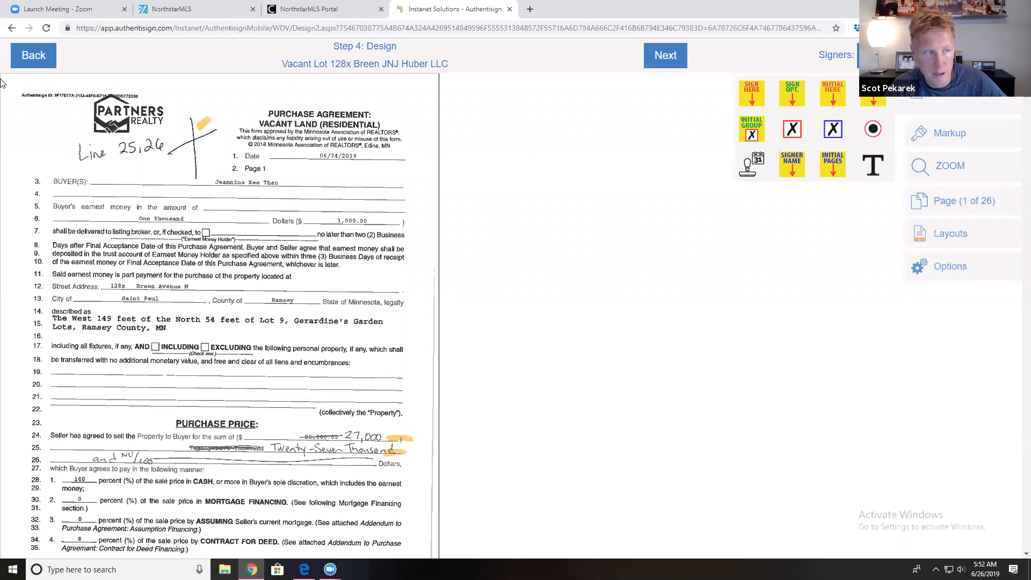
click(28, 58)
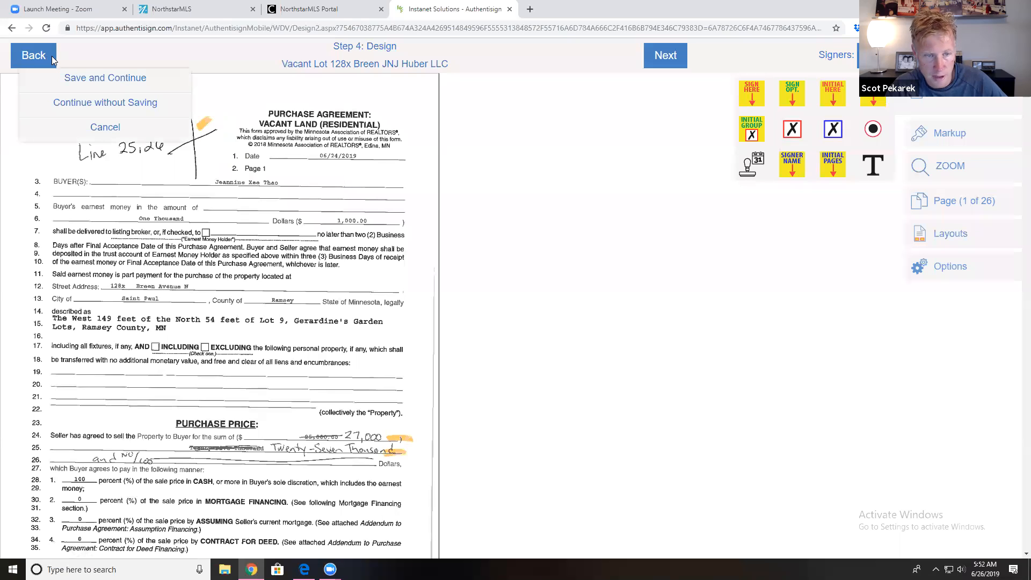
click(127, 87)
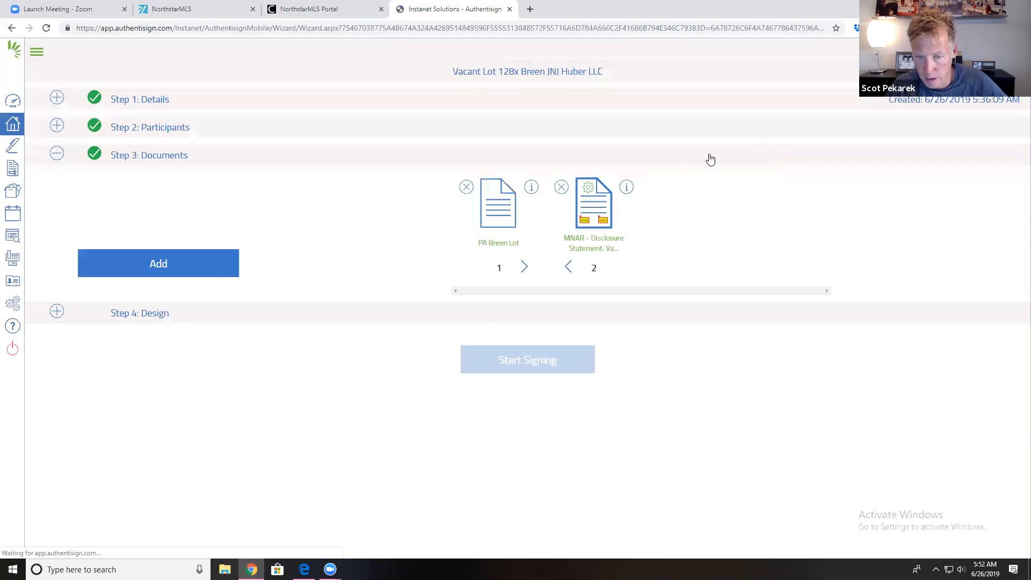
Step: Open the buyer participant's details and begin the custom signature
click(240, 139)
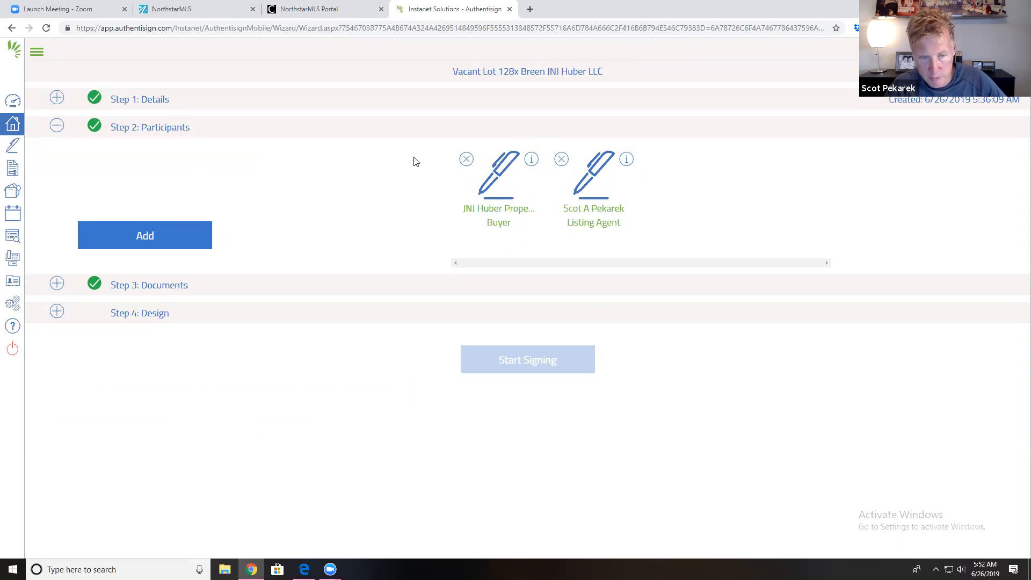
click(531, 160)
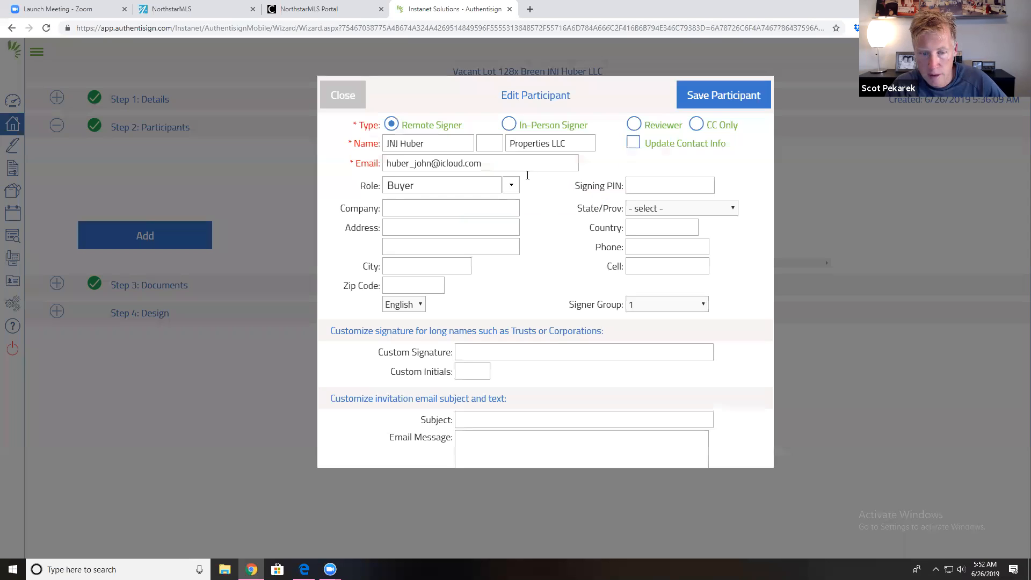
click(479, 355)
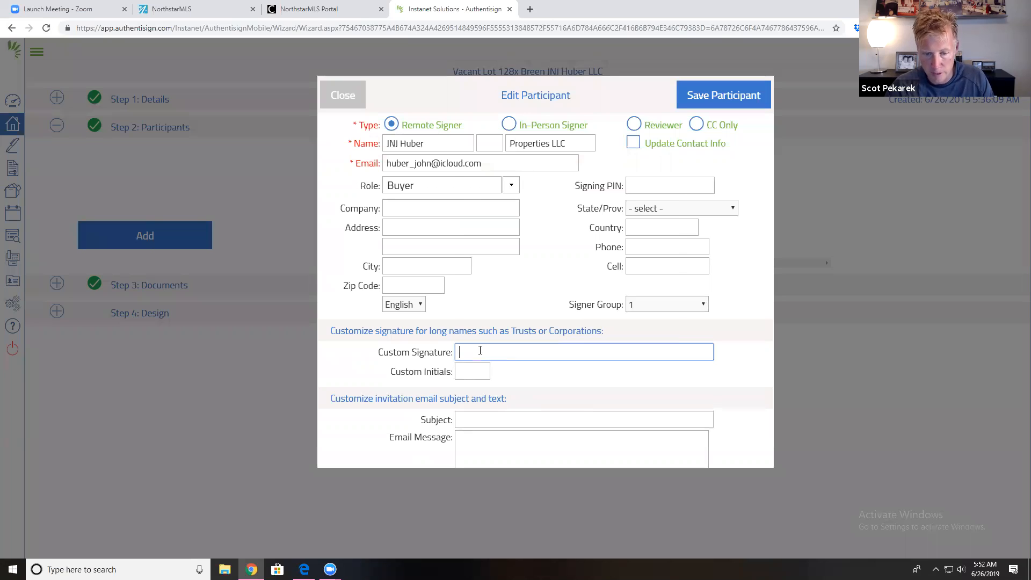
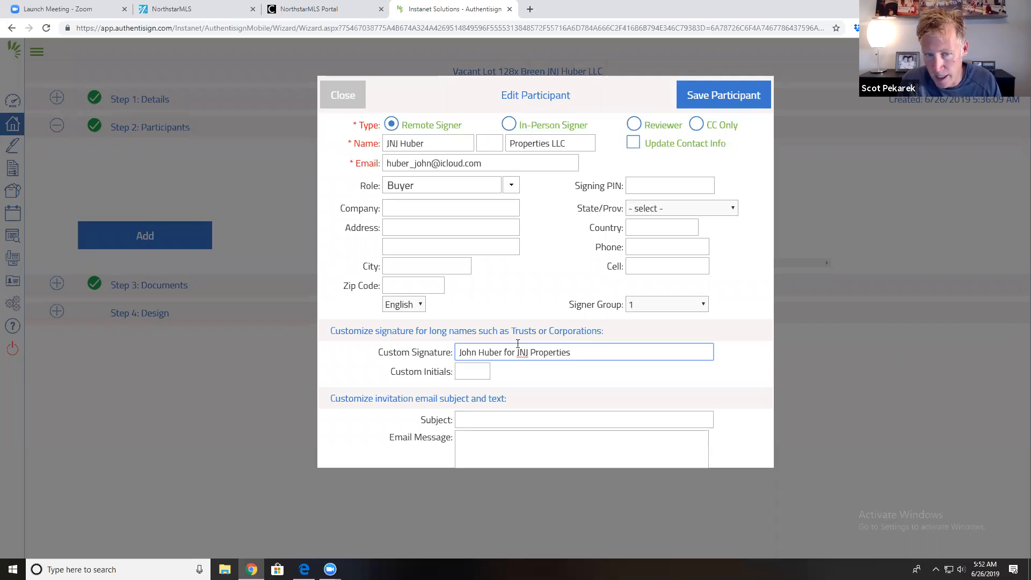
Step: Replace the buyer's first, middle and last name fields with the individual's name
drag(417, 140, 360, 141)
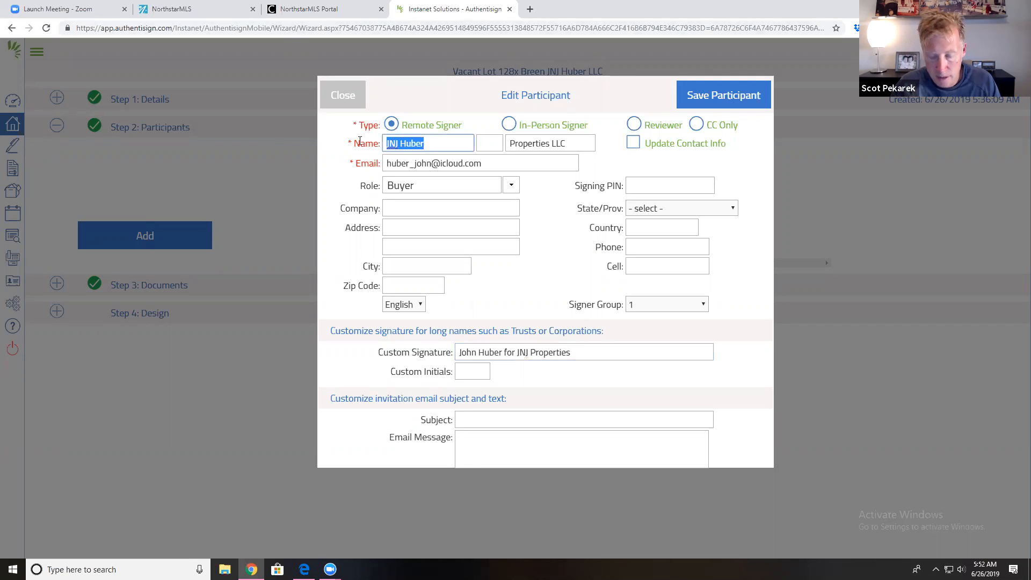
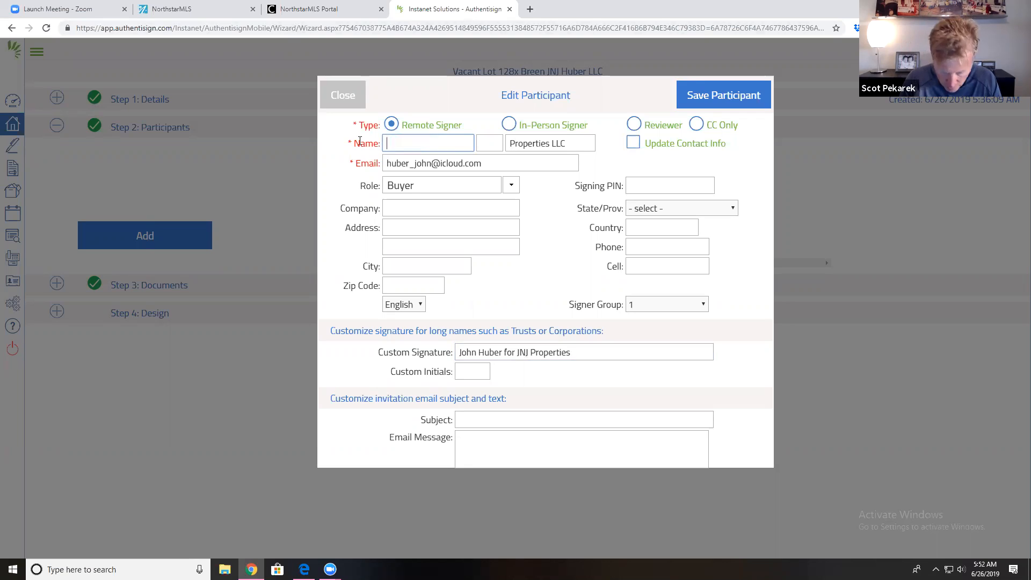
key(BackSpace)
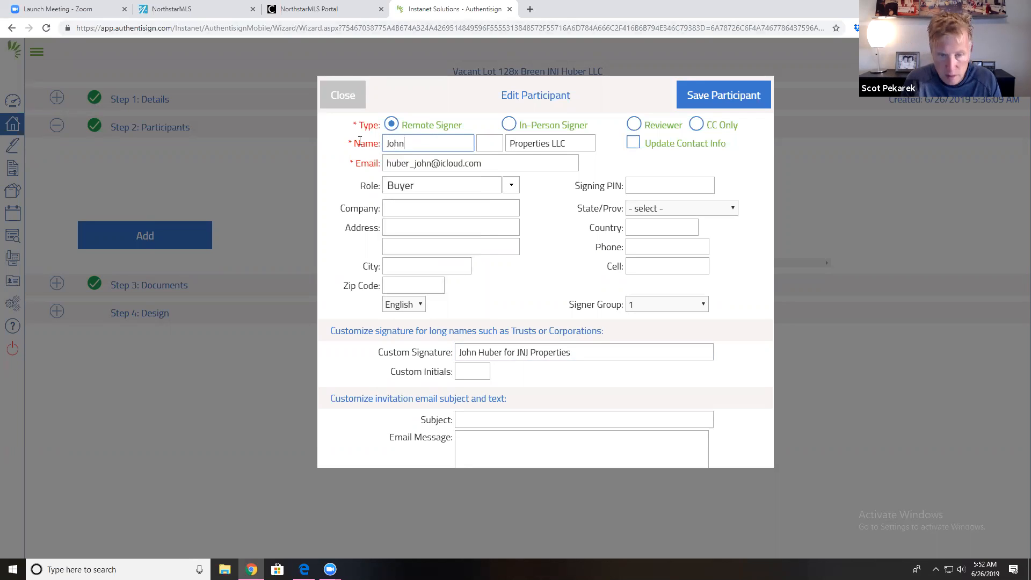
key(Tab)
key(BackSpace)
key(Tab)
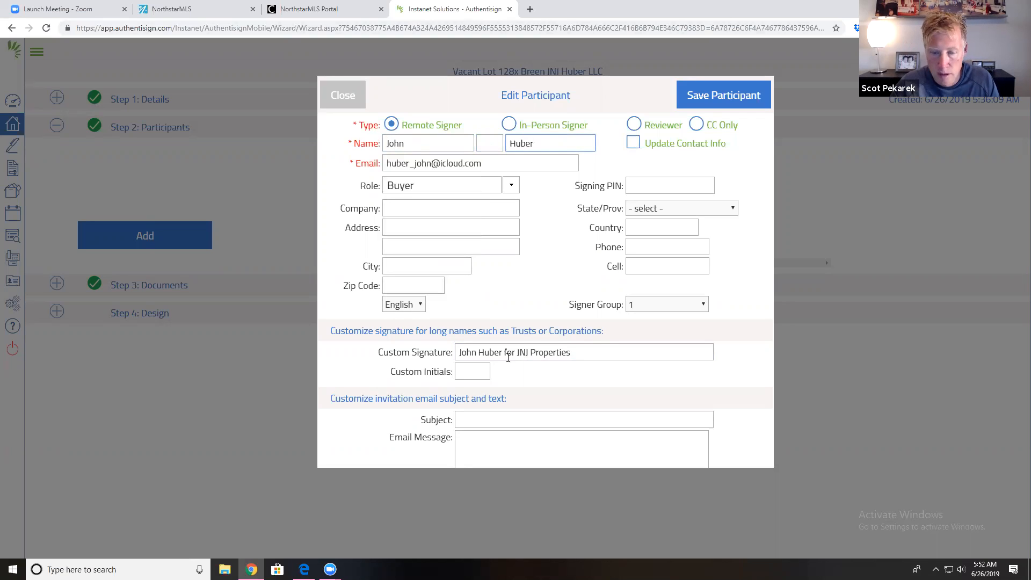
Step: Finish the JNJ Properties LLC custom signature and matching initials, then save the participant
click(600, 350)
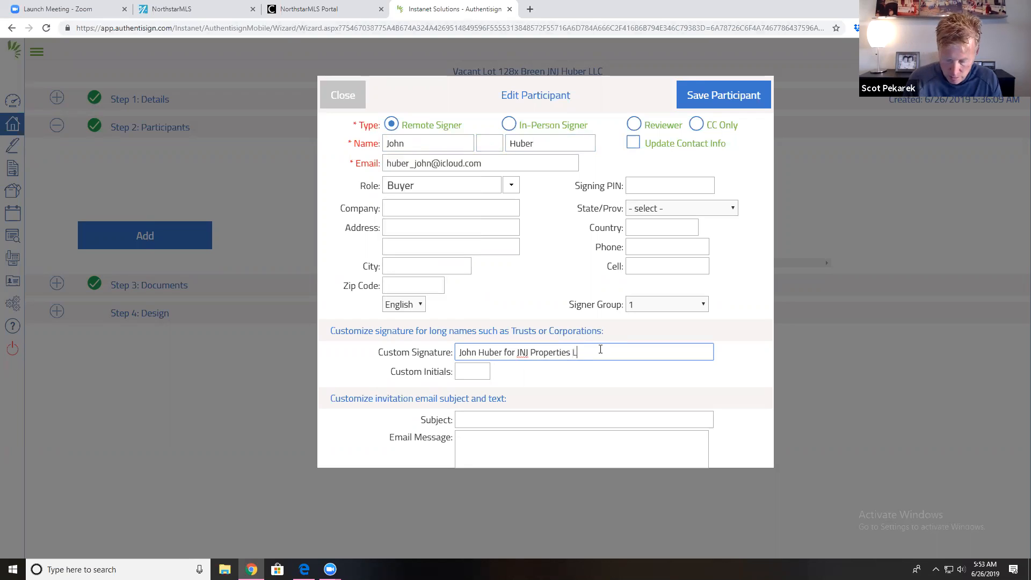
click(474, 370)
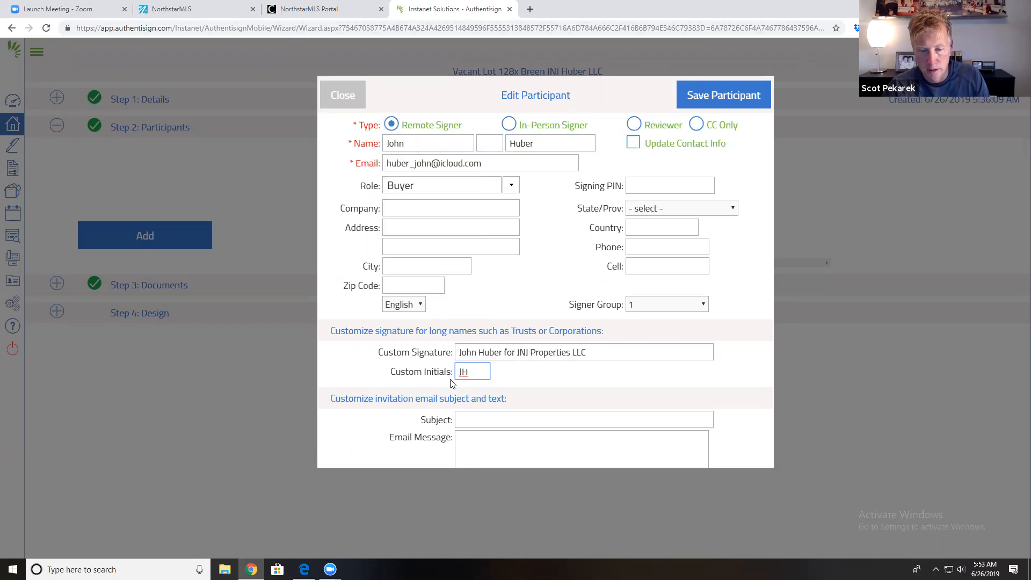
click(688, 99)
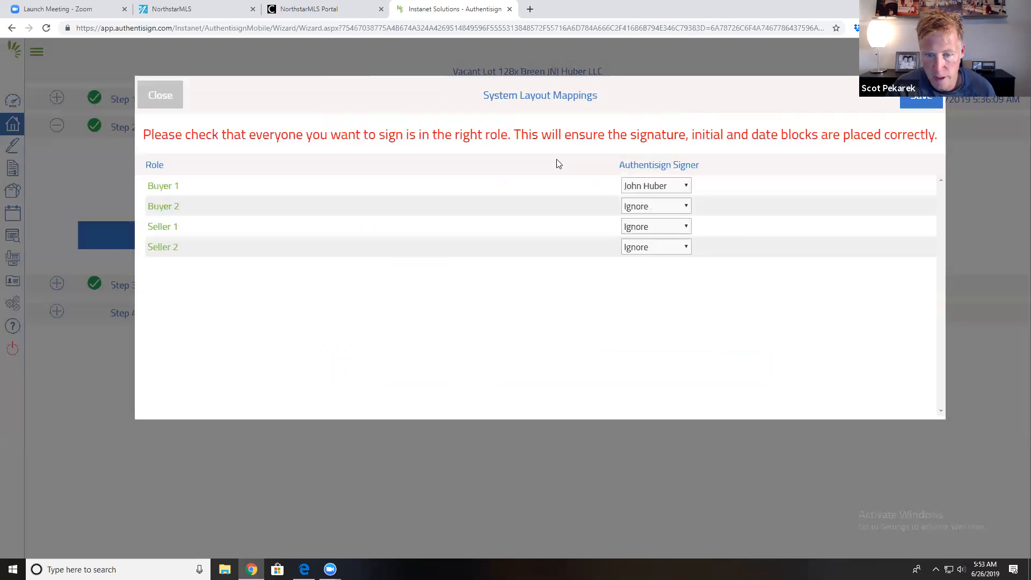
Step: Change the participant's role to Seller and save the mapping to Seller 1
click(152, 103)
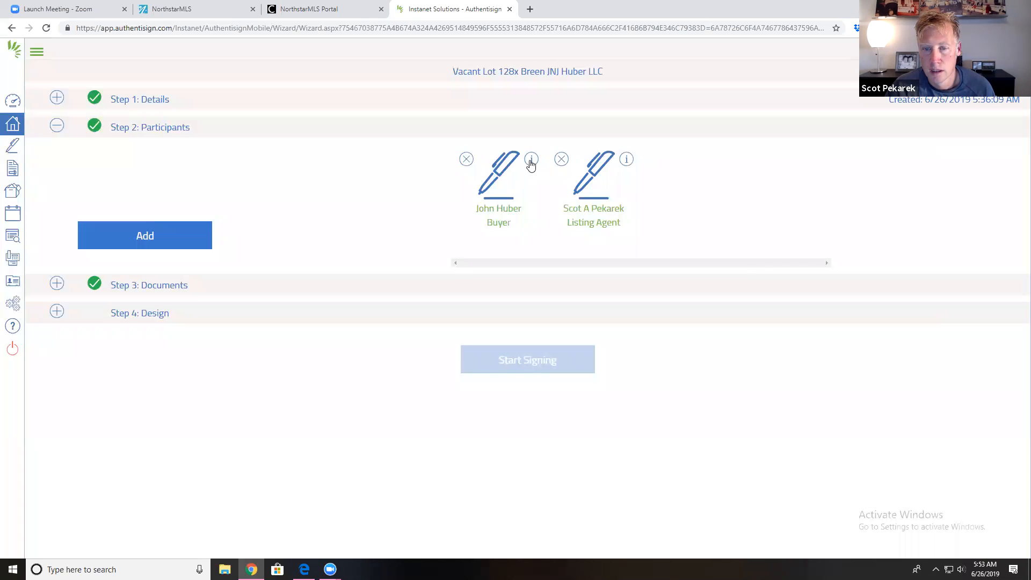
click(531, 162)
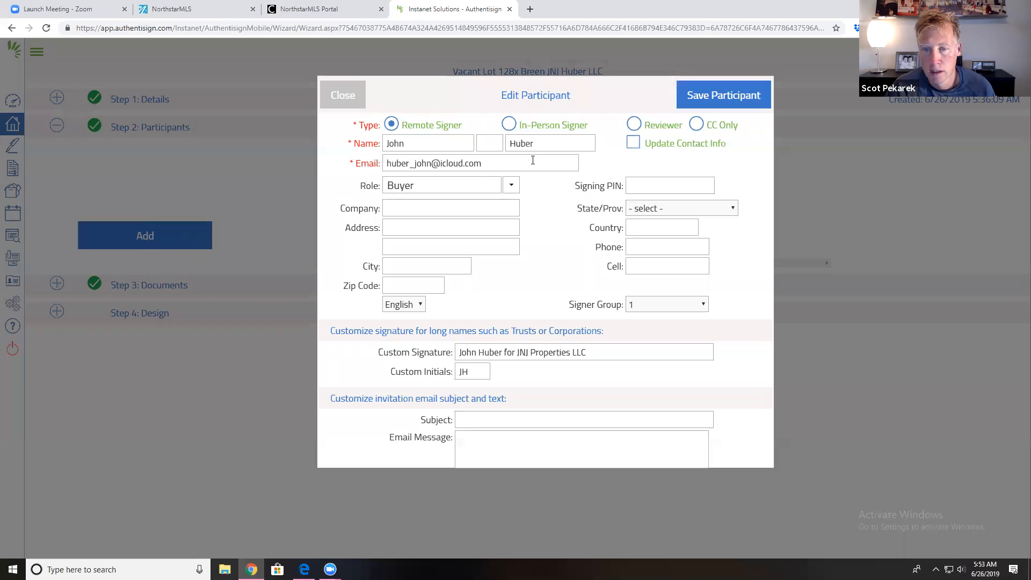
click(513, 187)
scroll(477, 272, down, 1)
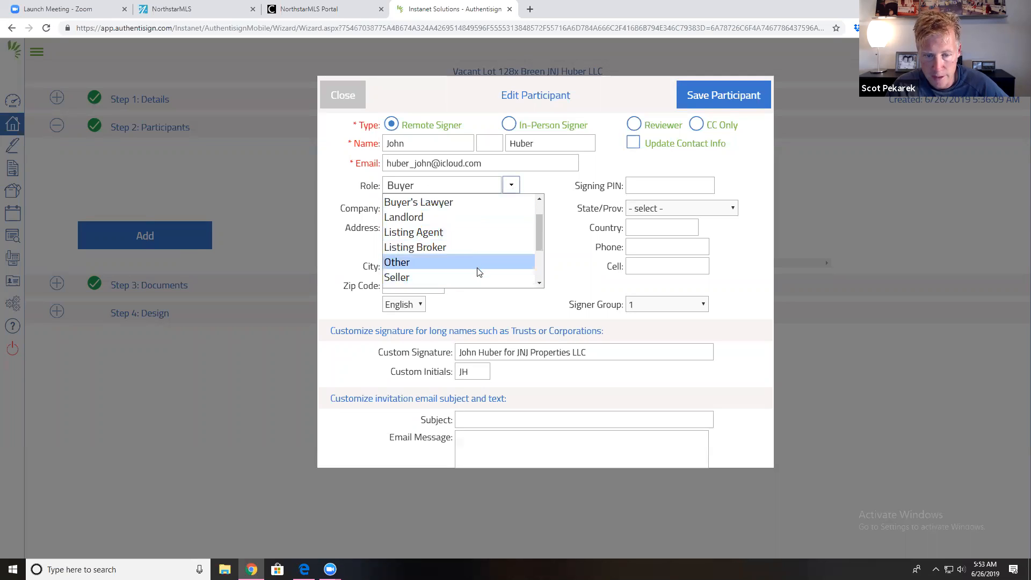
click(480, 274)
click(741, 95)
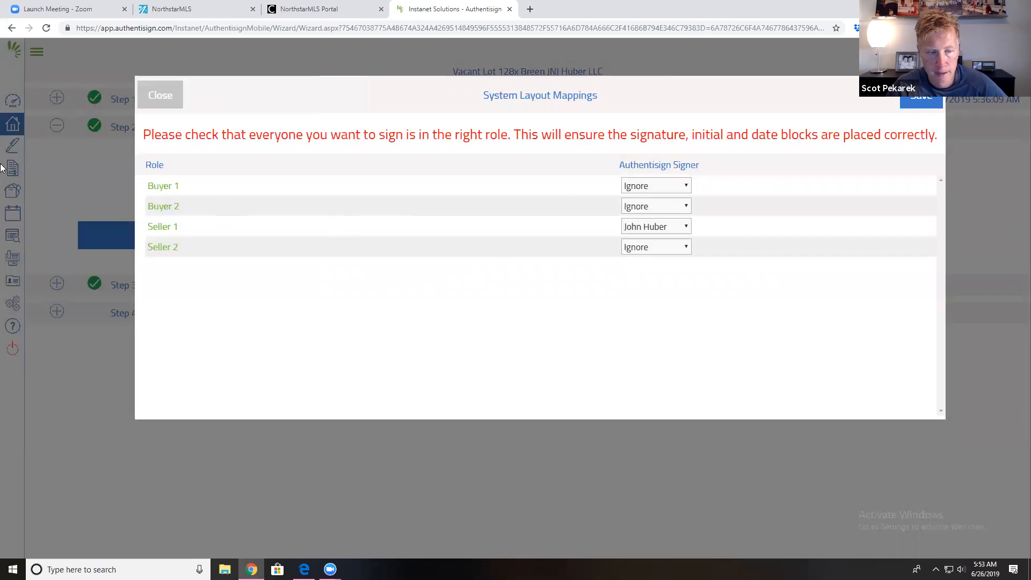
click(919, 106)
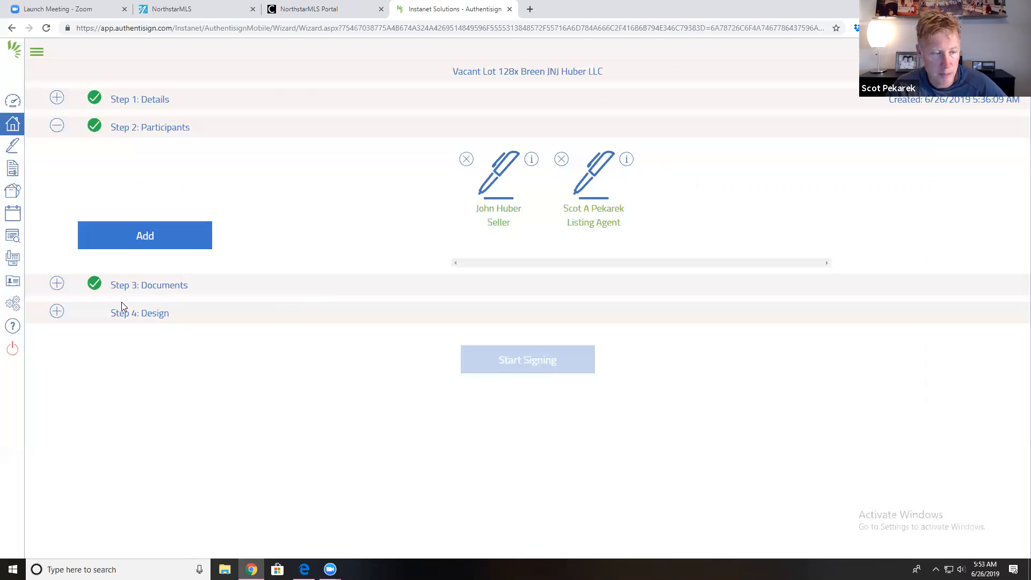
click(58, 315)
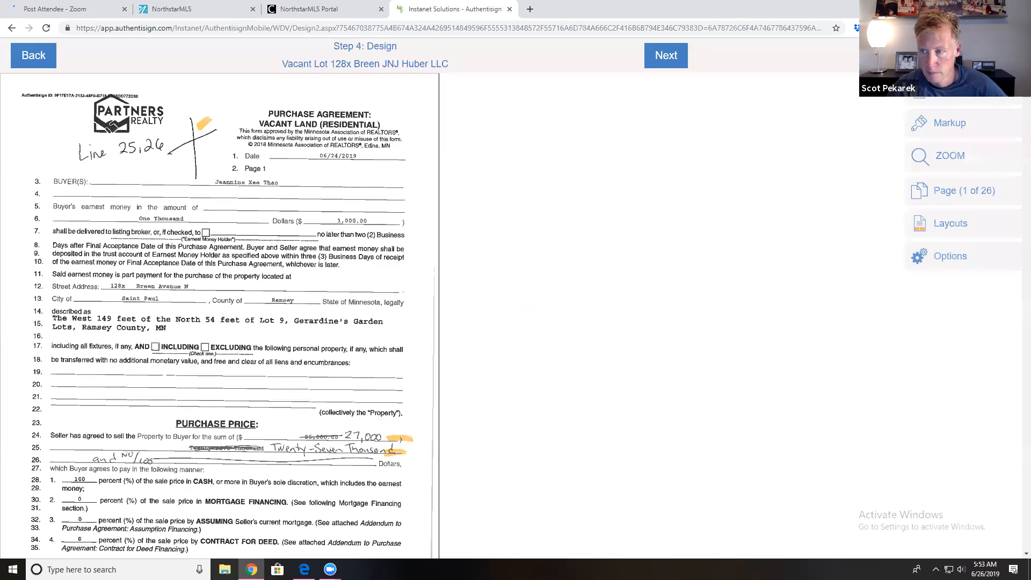
Step: Place three initial fields on page 1: by the header logo and beside lines 24 and 25
click(950, 90)
click(839, 95)
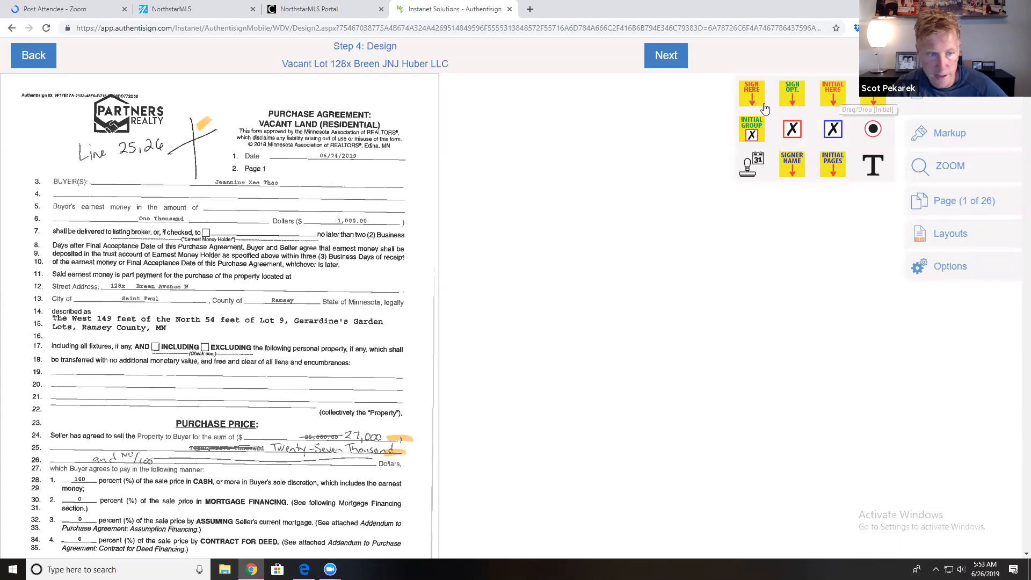
click(219, 140)
click(841, 93)
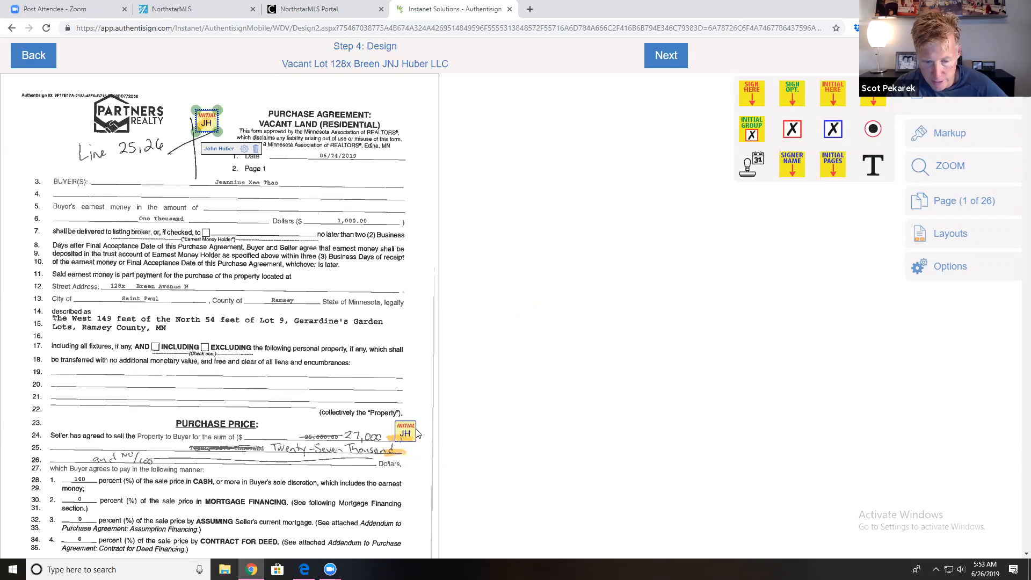
click(418, 434)
click(822, 97)
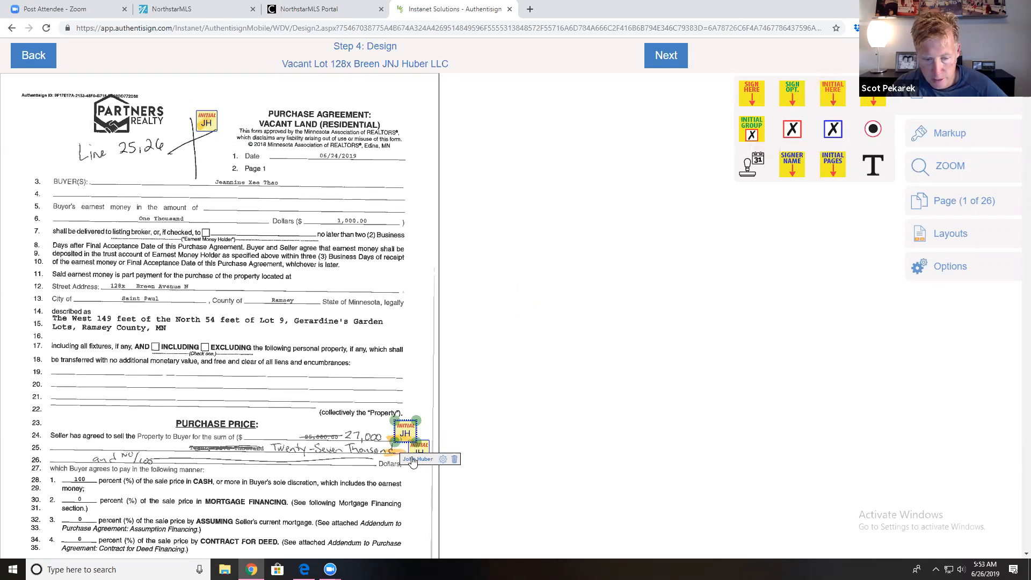
click(409, 456)
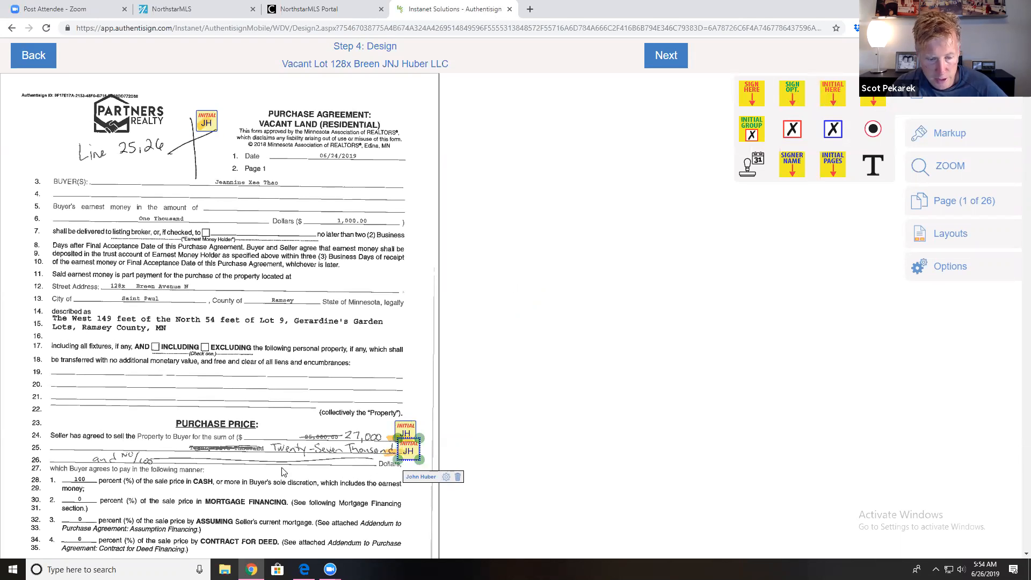
scroll(358, 478, down, 5)
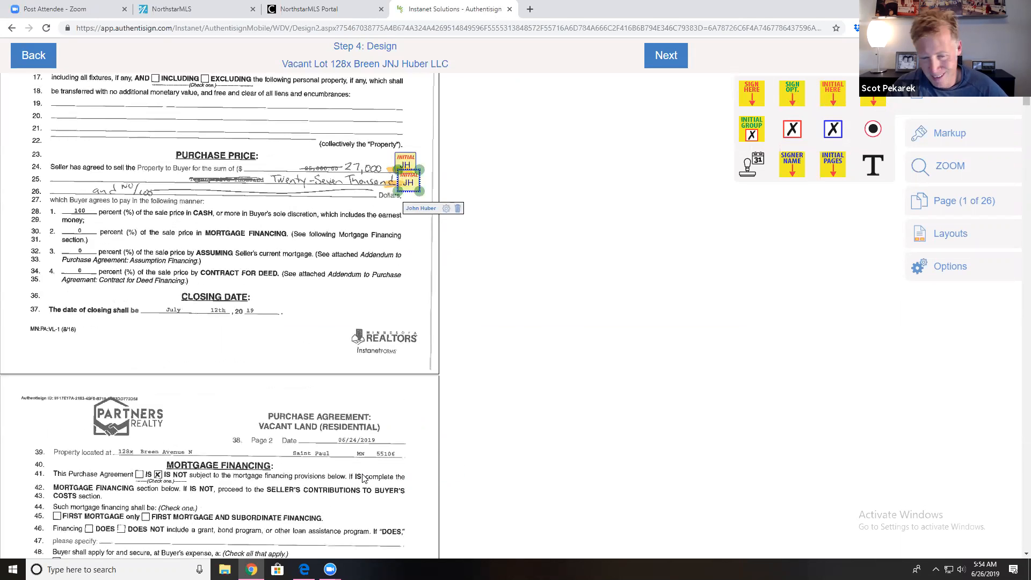
Step: Position an initial field at the left margin of line 153 on page 4
scroll(338, 451, down, 12)
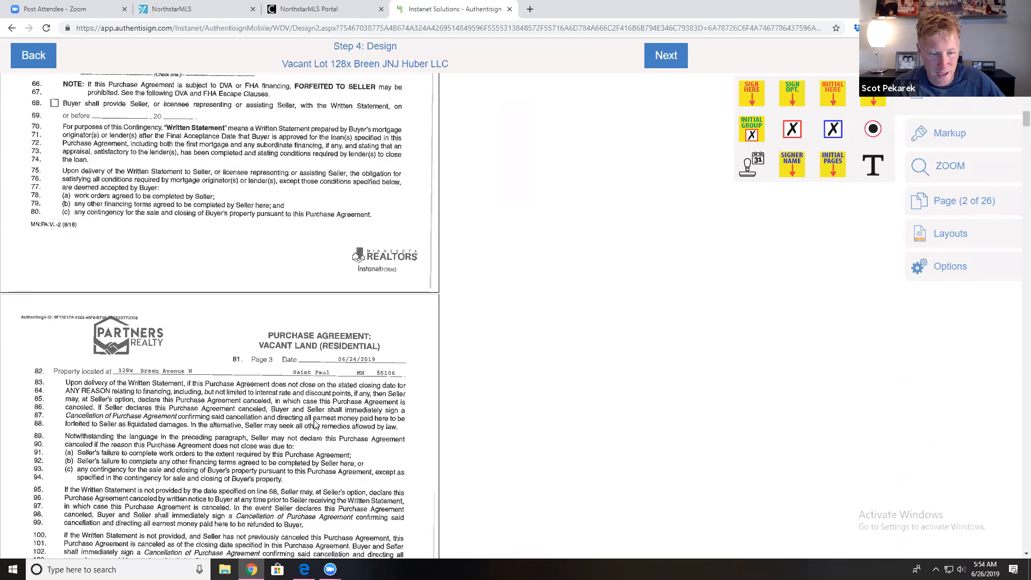
scroll(316, 430, down, 11)
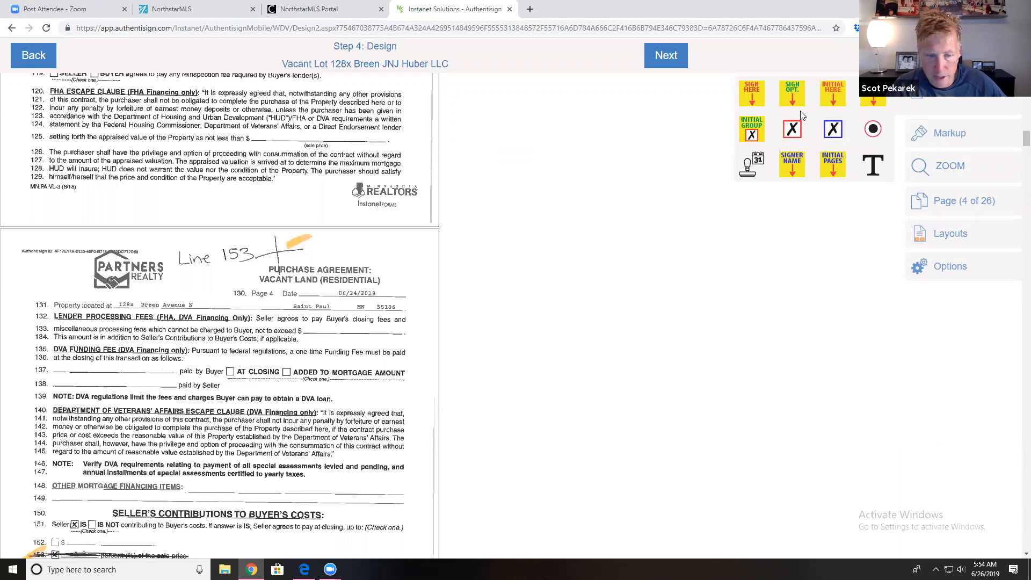
drag(348, 238, 298, 249)
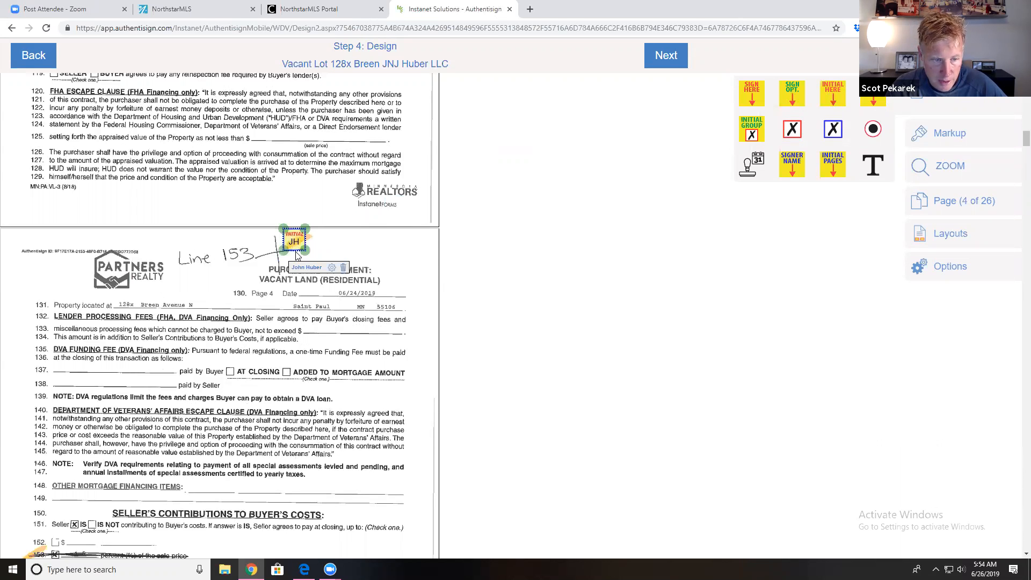
scroll(298, 278, down, 1)
scroll(299, 278, down, 5)
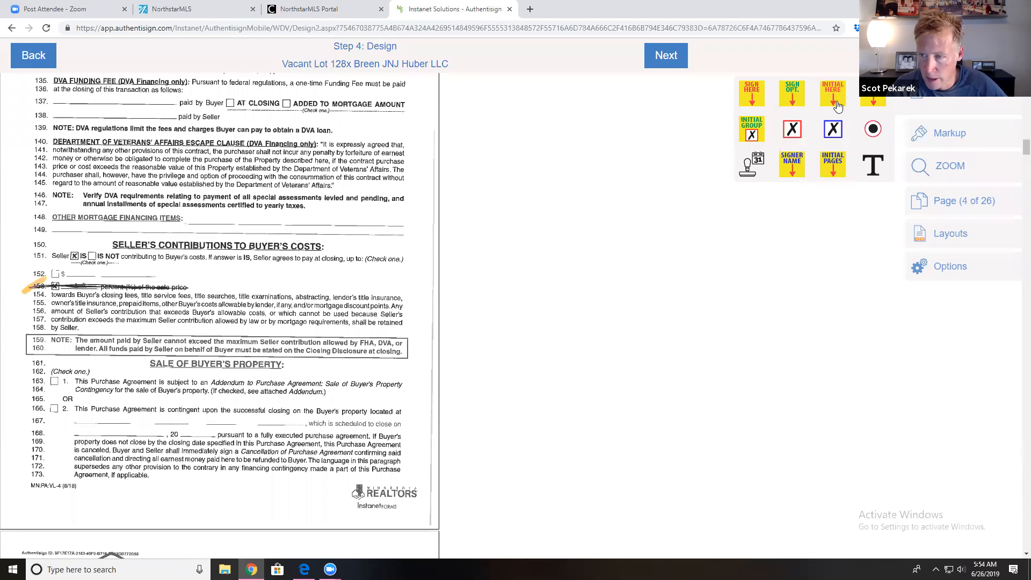
click(32, 290)
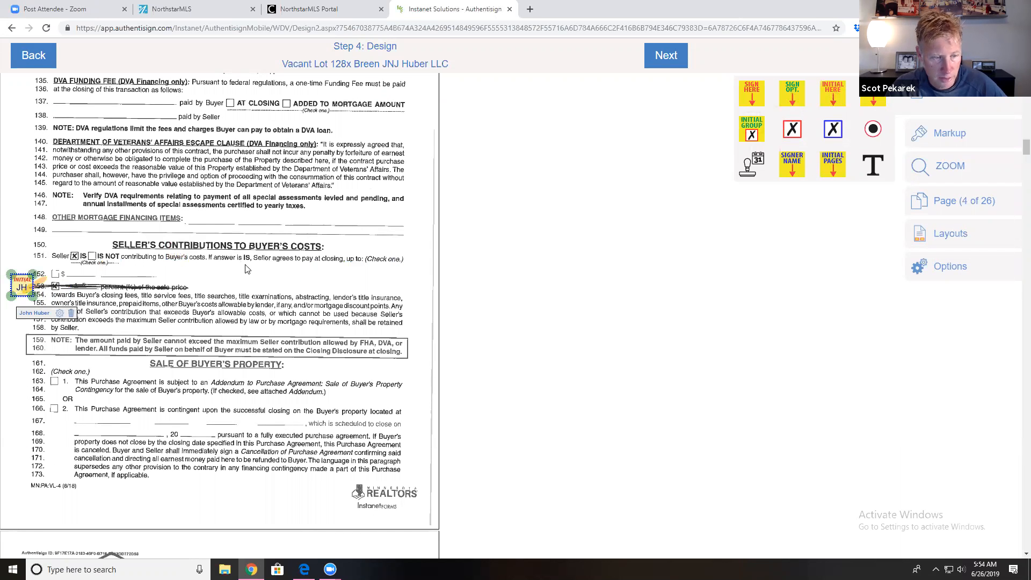
Step: Add initial fields at the top of page 9 and at the end of line 364
scroll(251, 466, down, 7)
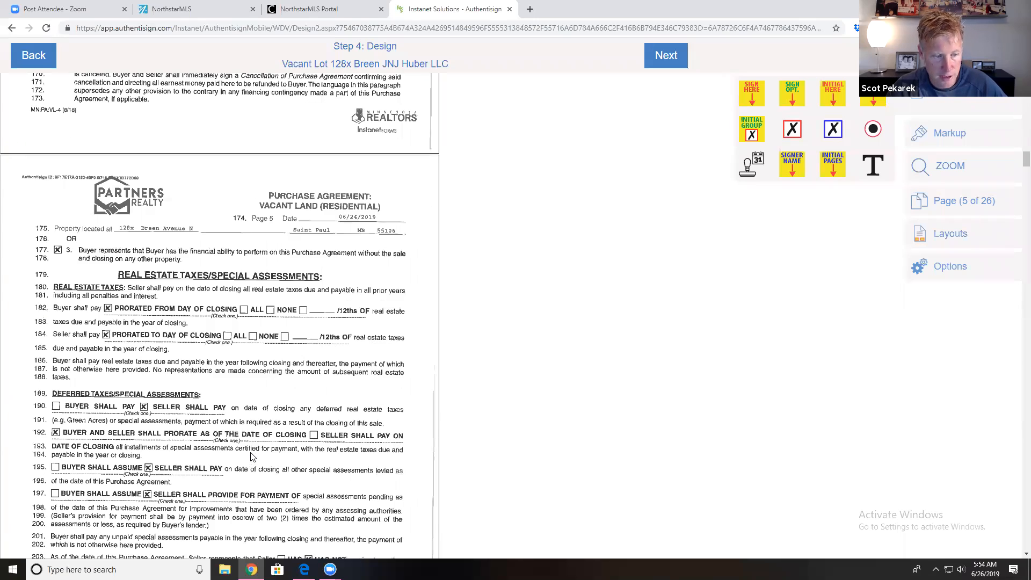
scroll(265, 447, down, 6)
scroll(265, 446, down, 18)
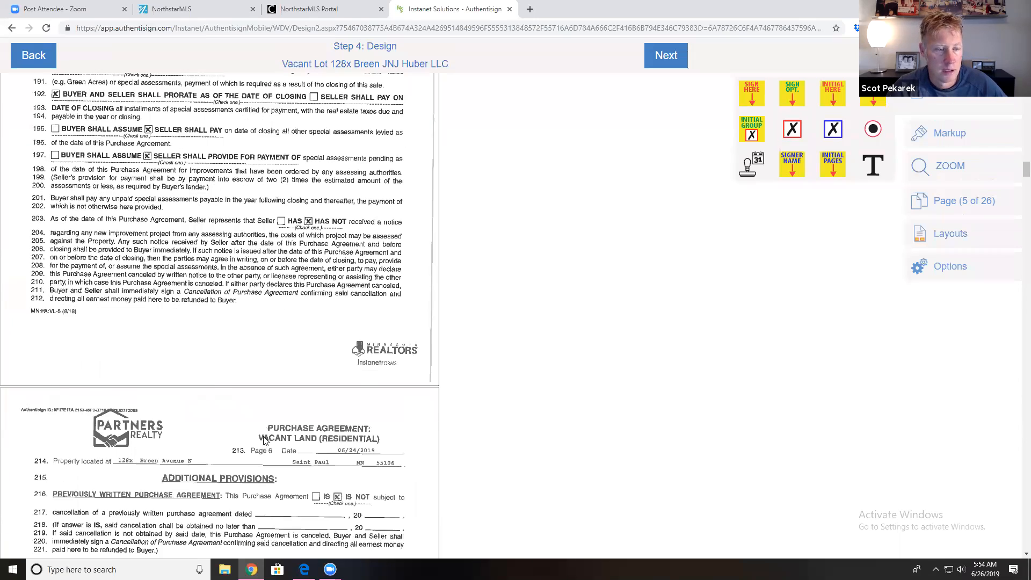
scroll(265, 444, down, 14)
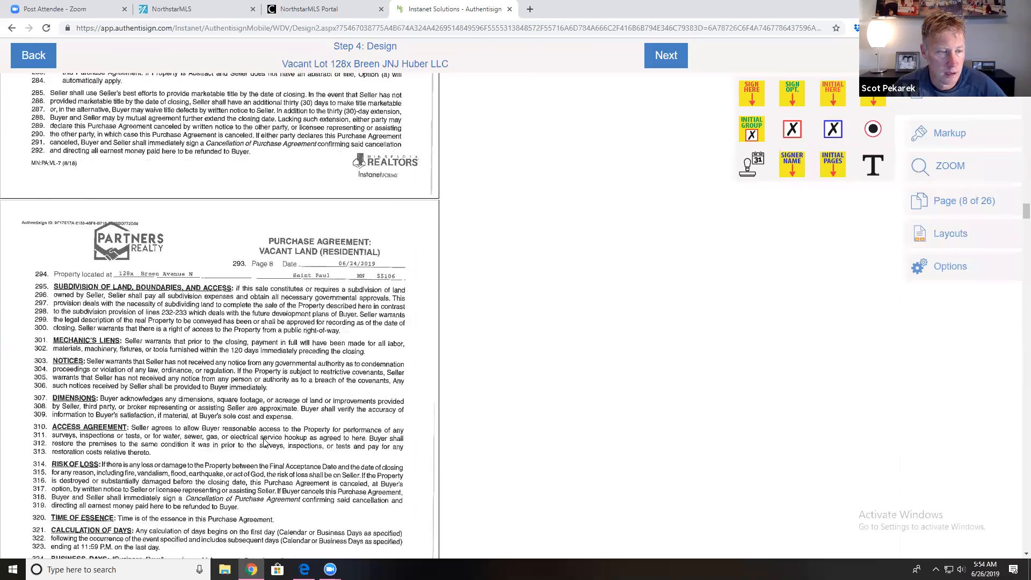
drag(829, 97, 279, 367)
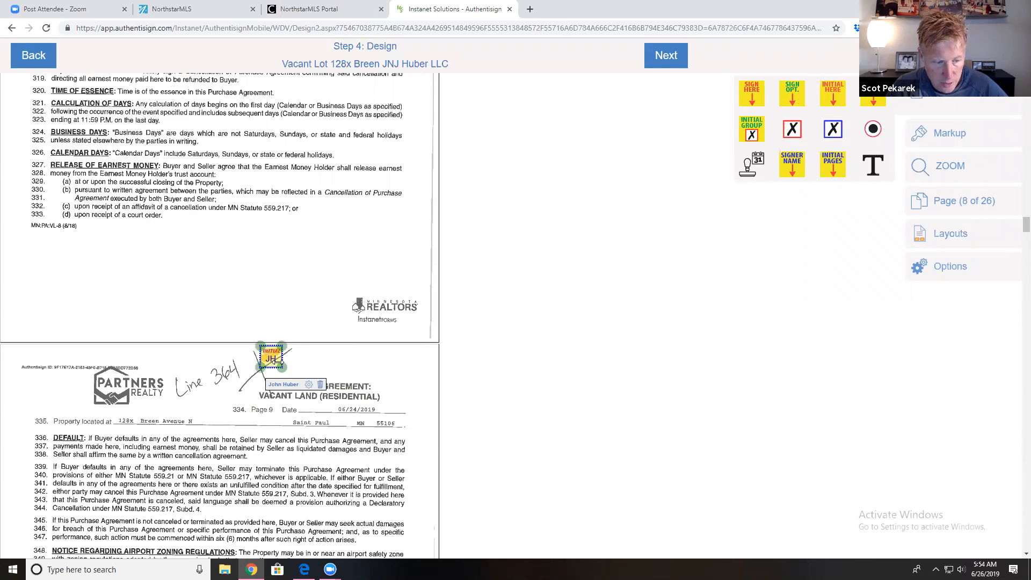
scroll(344, 478, down, 5)
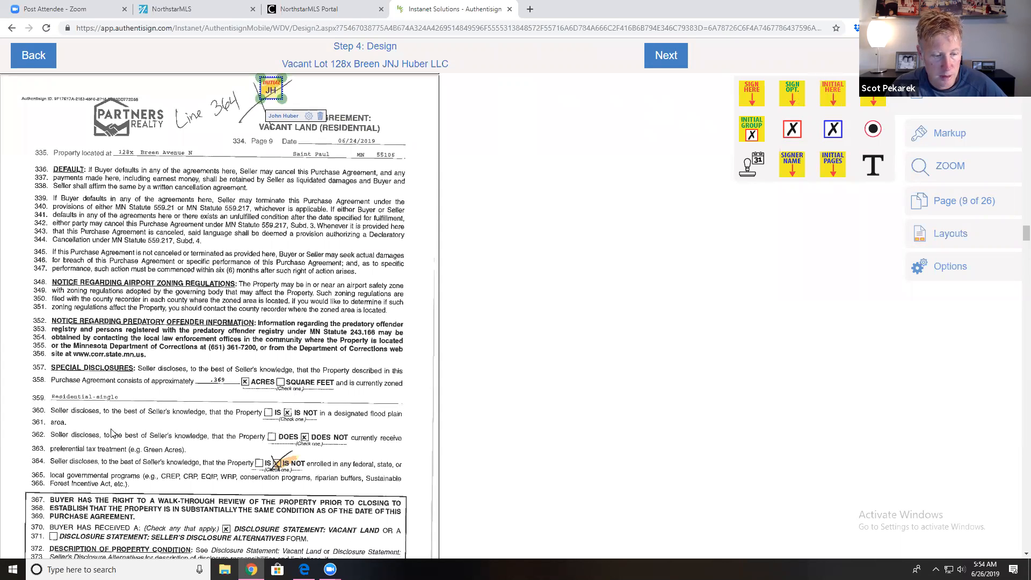
drag(832, 97, 430, 473)
scroll(433, 472, down, 5)
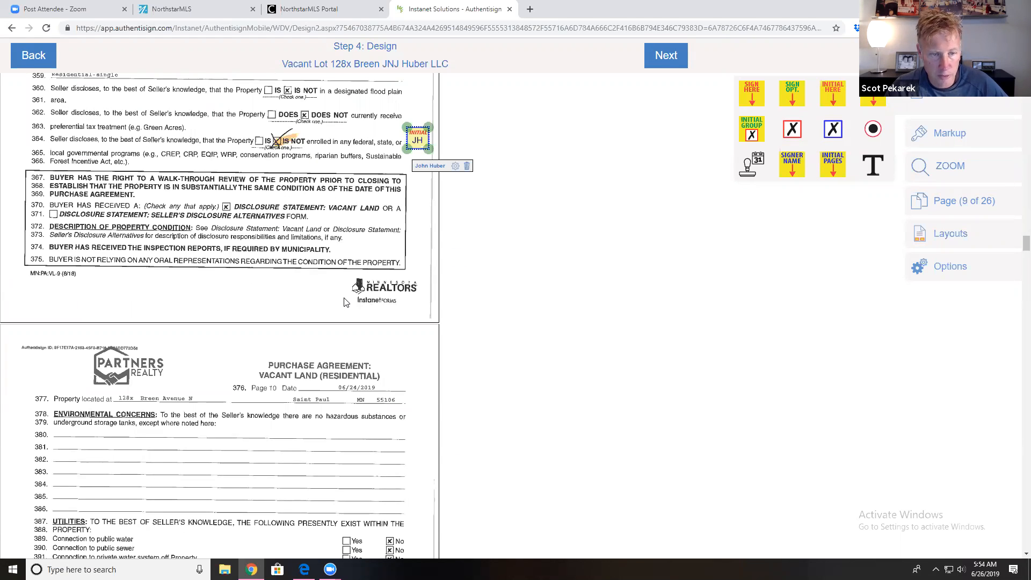
scroll(345, 303, down, 7)
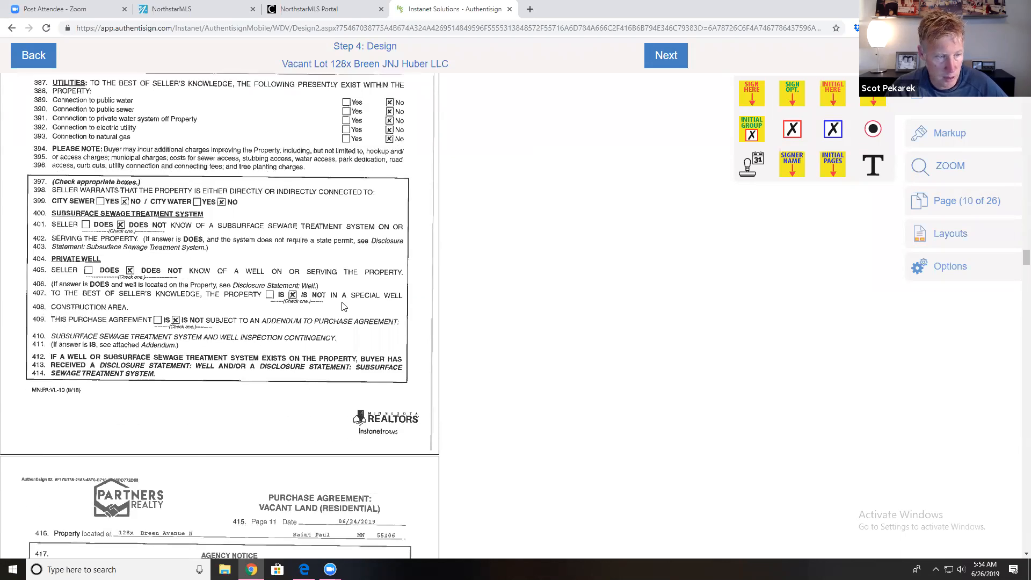
scroll(344, 306, down, 10)
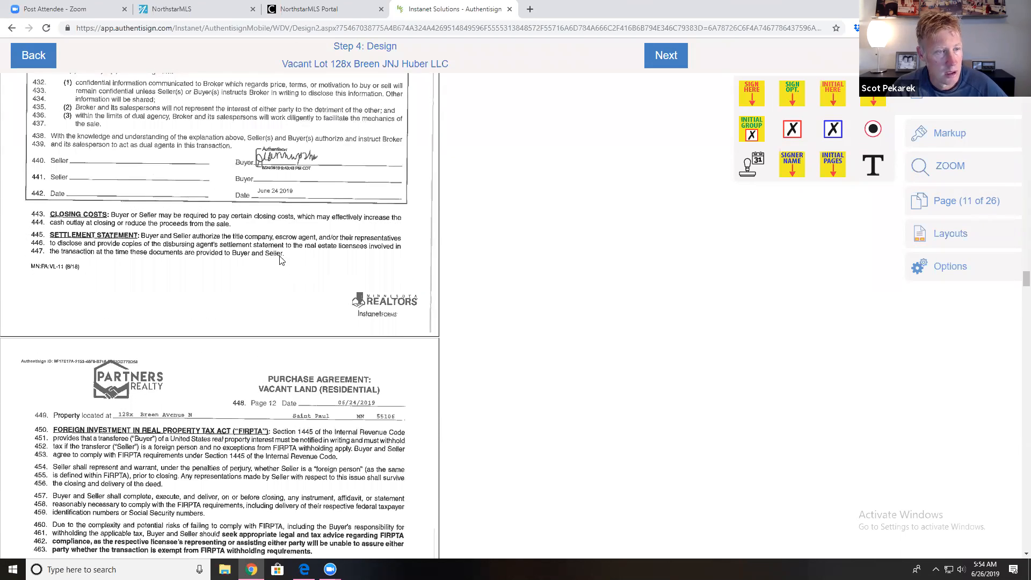
scroll(280, 260, up, 5)
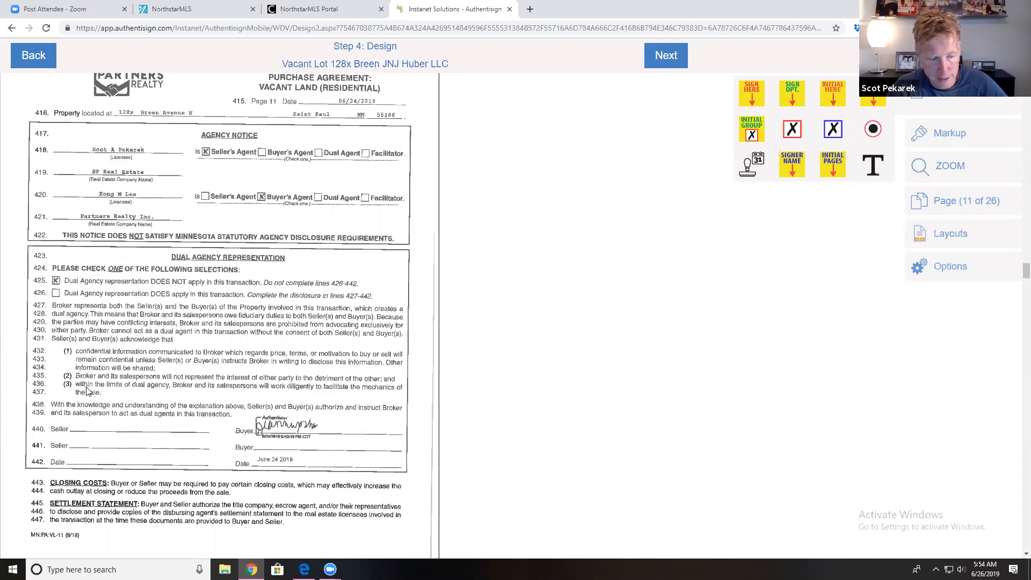
Step: Place a seller signature field on line 441 and an auto-date field on line 442
drag(754, 100, 86, 382)
drag(732, 189, 90, 466)
scroll(90, 483, down, 10)
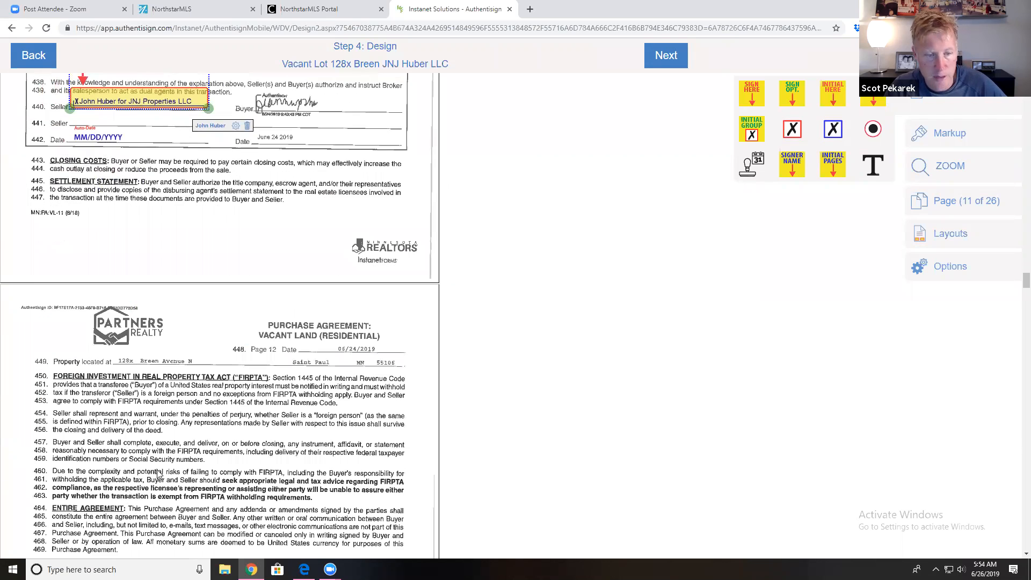
scroll(271, 443, down, 8)
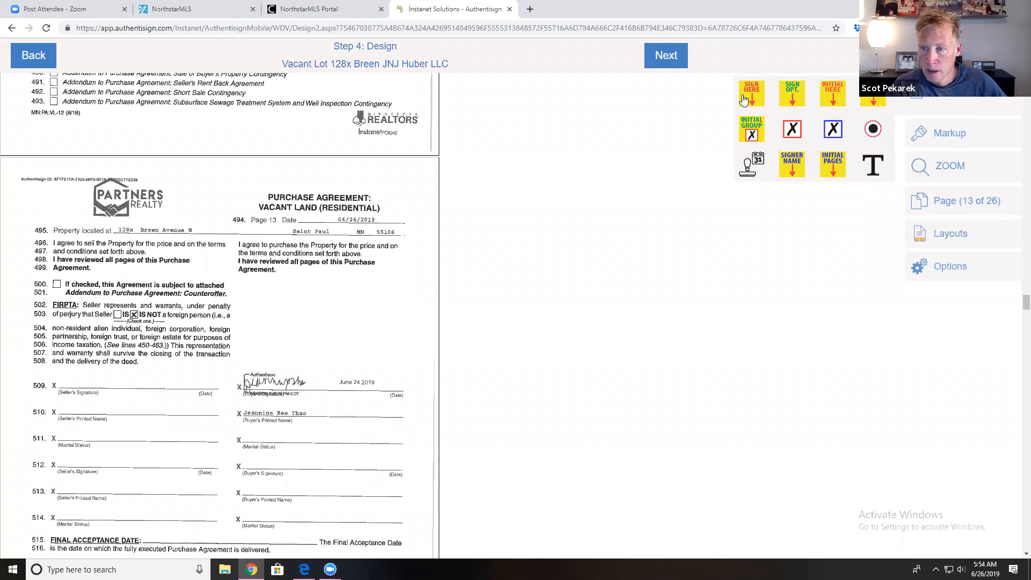
Step: Add a seller signature and auto-date on line 509, plus a line-515 Final Acceptance Date
mouse_move(538, 188)
mouse_down()
mouse_move(160, 343)
mouse_move(79, 341)
mouse_up()
mouse_move(751, 168)
mouse_down()
mouse_move(102, 373)
mouse_move(218, 401)
mouse_up()
scroll(226, 397, down, 4)
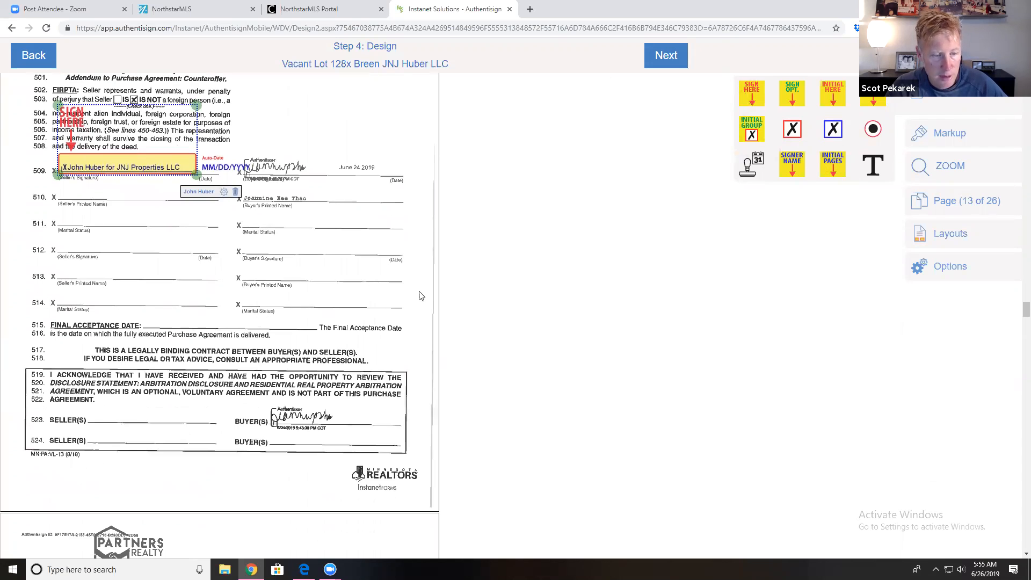
drag(747, 180, 186, 338)
Step: Add seller signature fields on acknowledgment line 523 and the wire fraud alert
drag(743, 110, 94, 384)
scroll(109, 405, down, 4)
scroll(108, 406, down, 11)
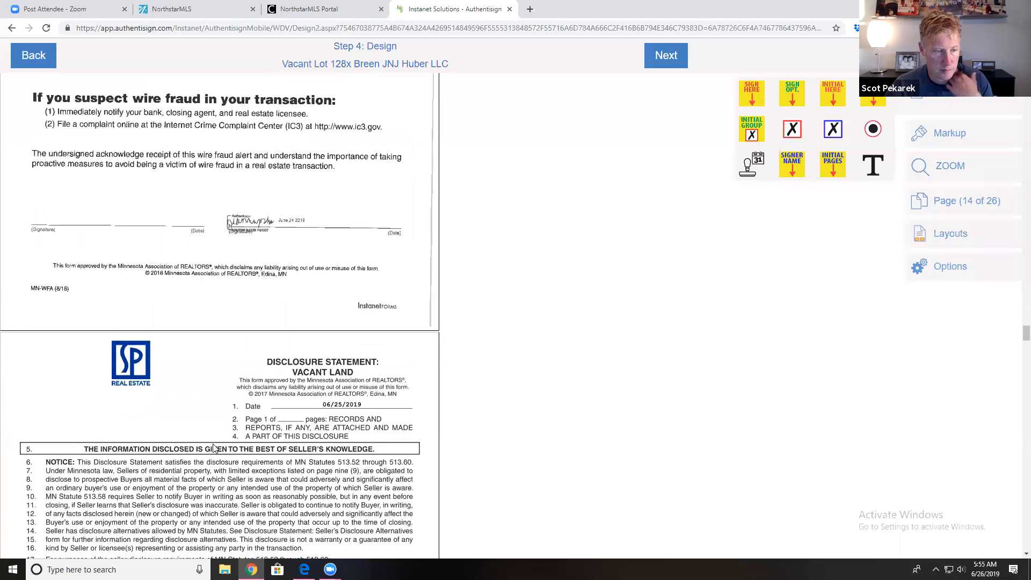
mouse_move(755, 97)
mouse_down()
mouse_move(731, 108)
mouse_move(100, 134)
mouse_move(25, 191)
mouse_move(51, 180)
mouse_up()
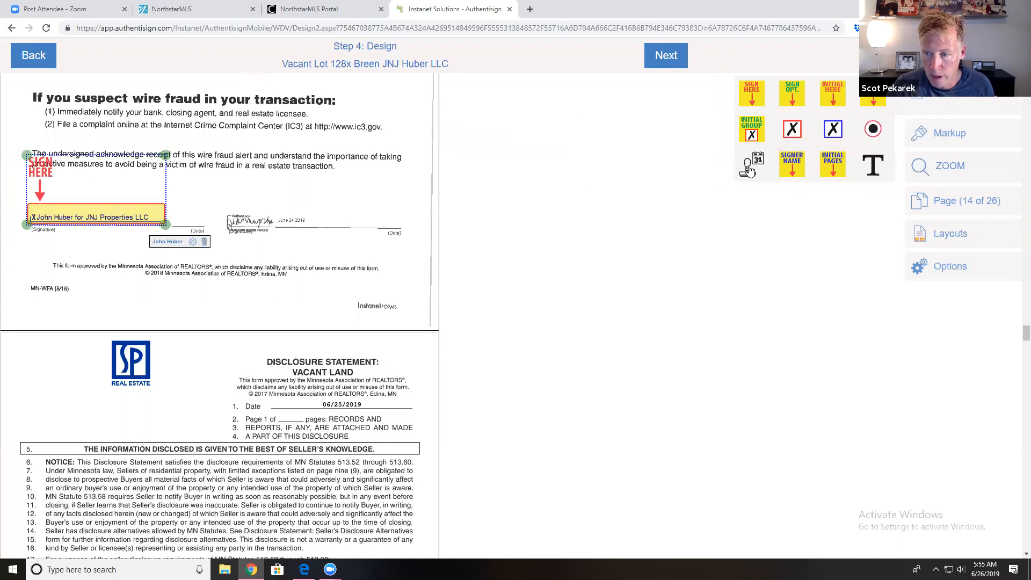
scroll(180, 232, down, 15)
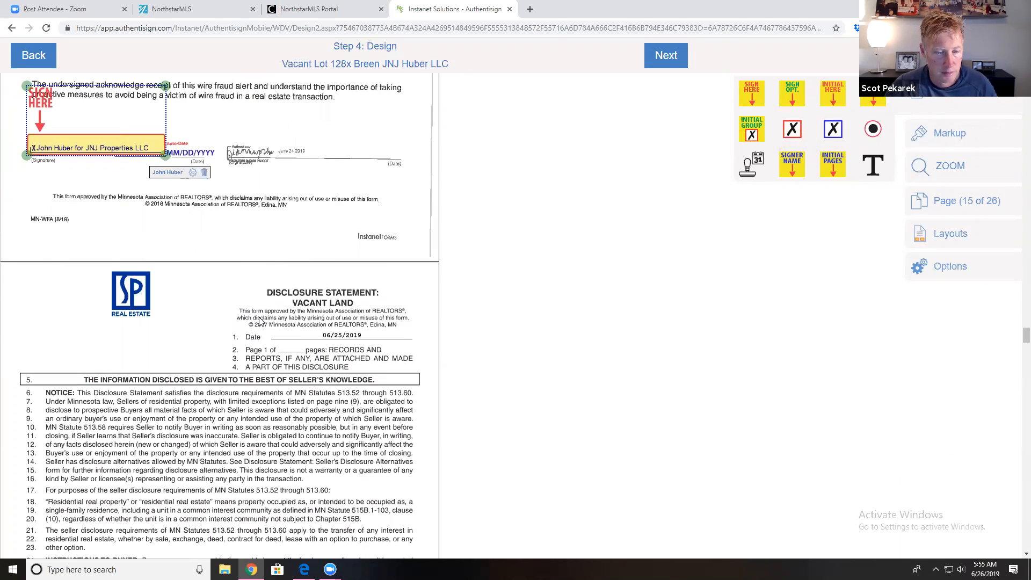
scroll(286, 330, down, 20)
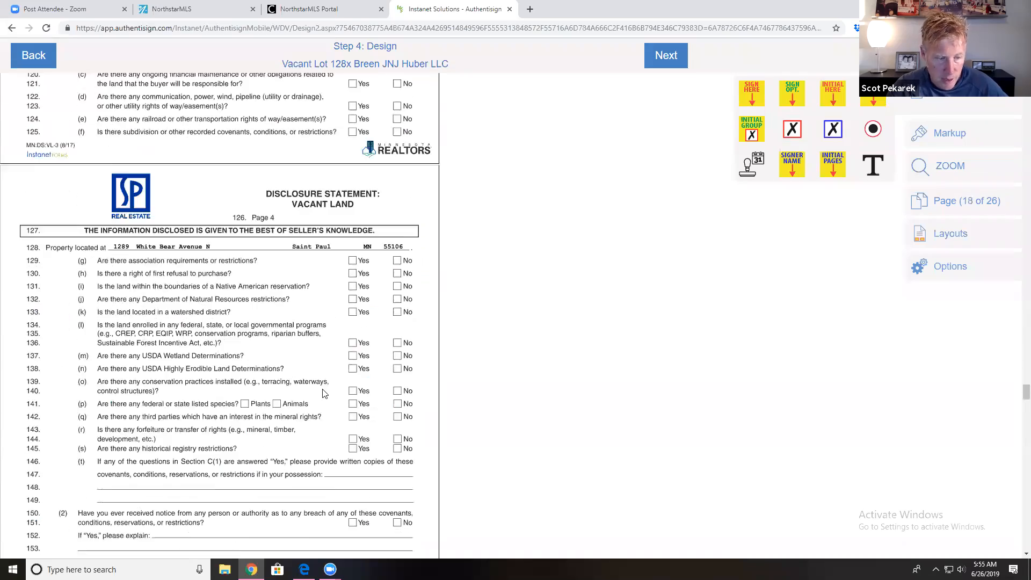
Step: Scroll to page 15 of 26, where the Vacant Land Disclosure Statement begins
scroll(354, 446, down, 20)
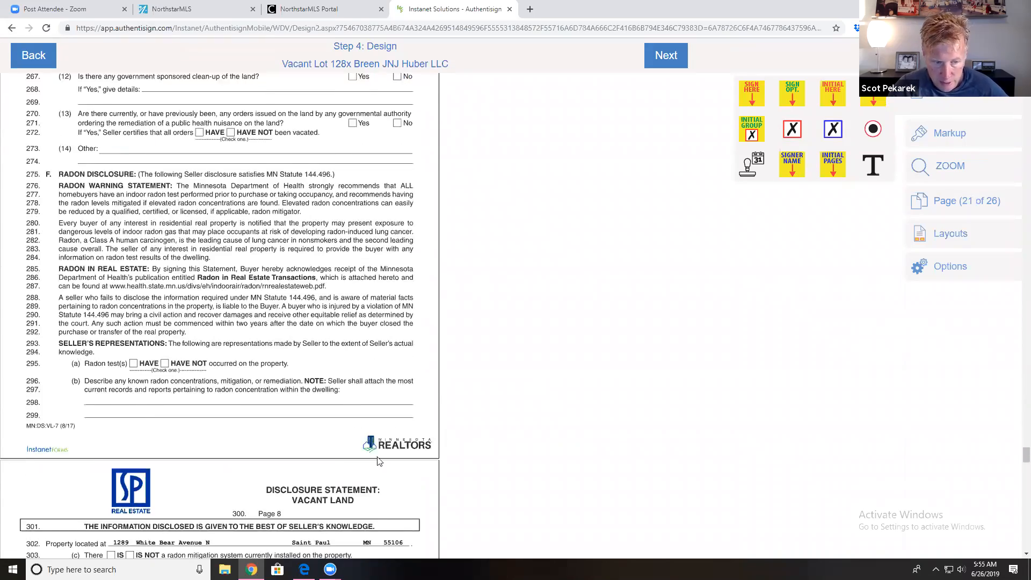
scroll(360, 444, down, 20)
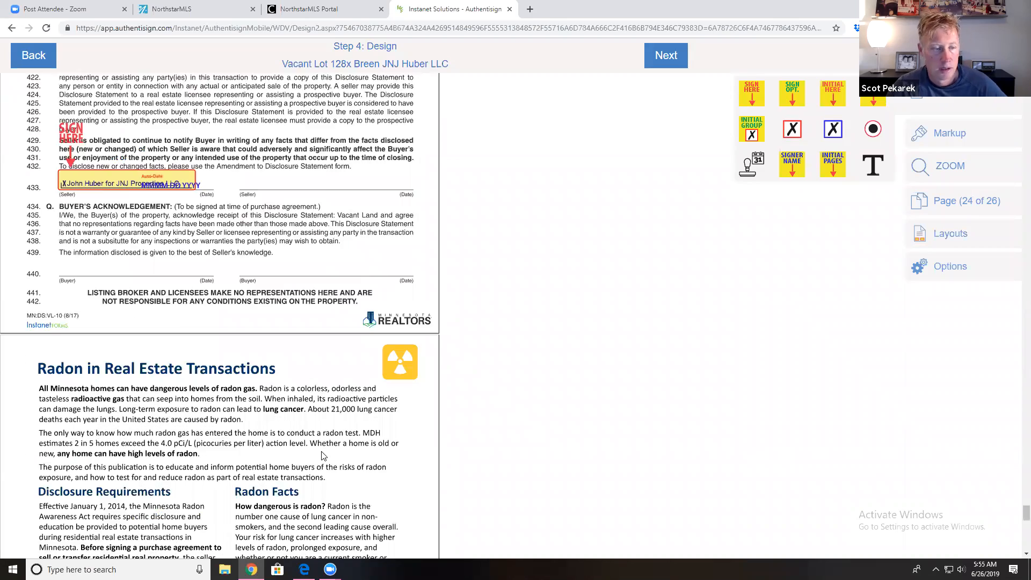
scroll(329, 448, up, 10)
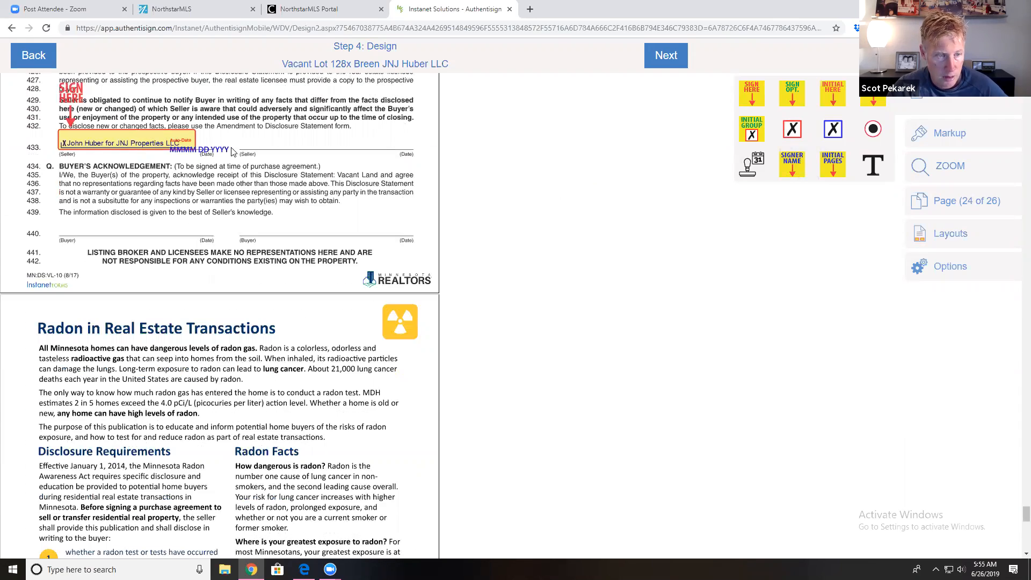
scroll(300, 340, down, 8)
scroll(279, 319, up, 20)
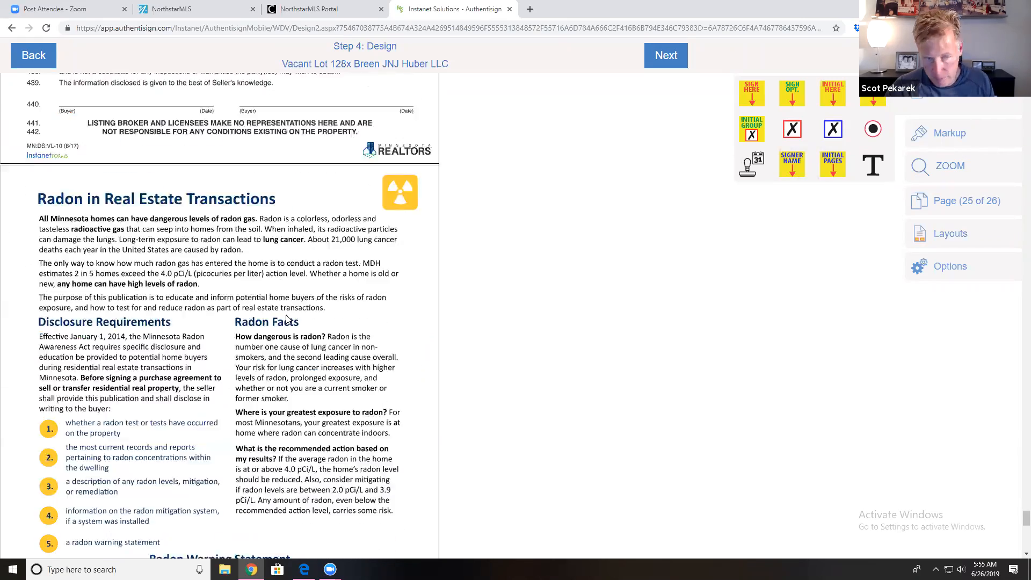
scroll(290, 334, up, 5)
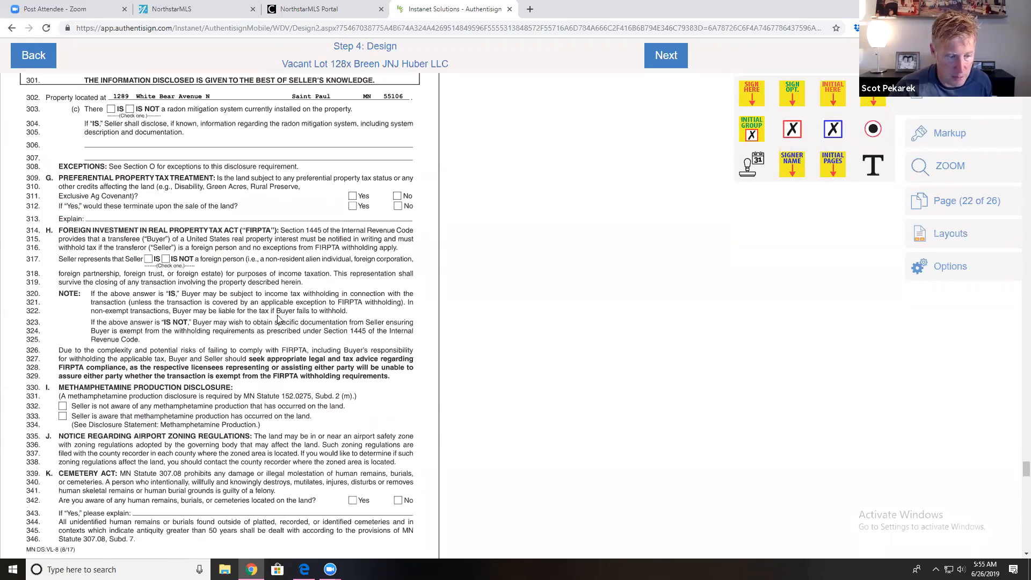
scroll(292, 311, up, 20)
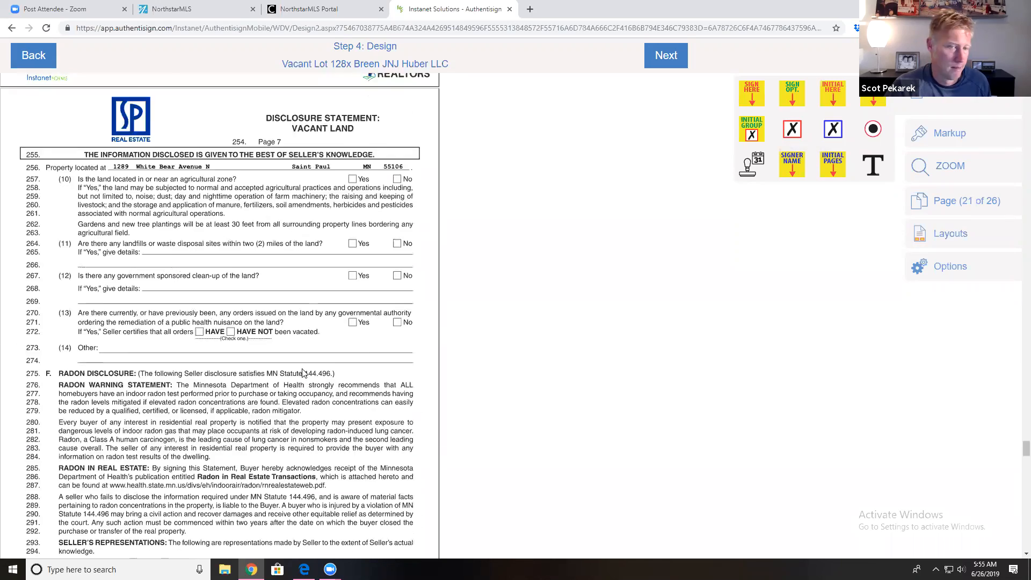
scroll(302, 366, up, 4)
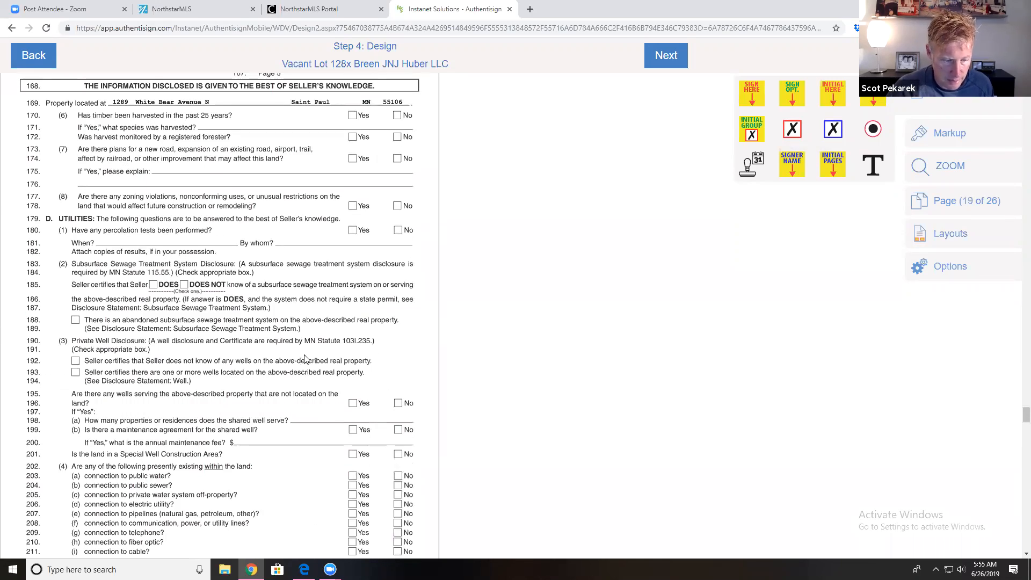
scroll(305, 358, up, 16)
scroll(309, 343, up, 11)
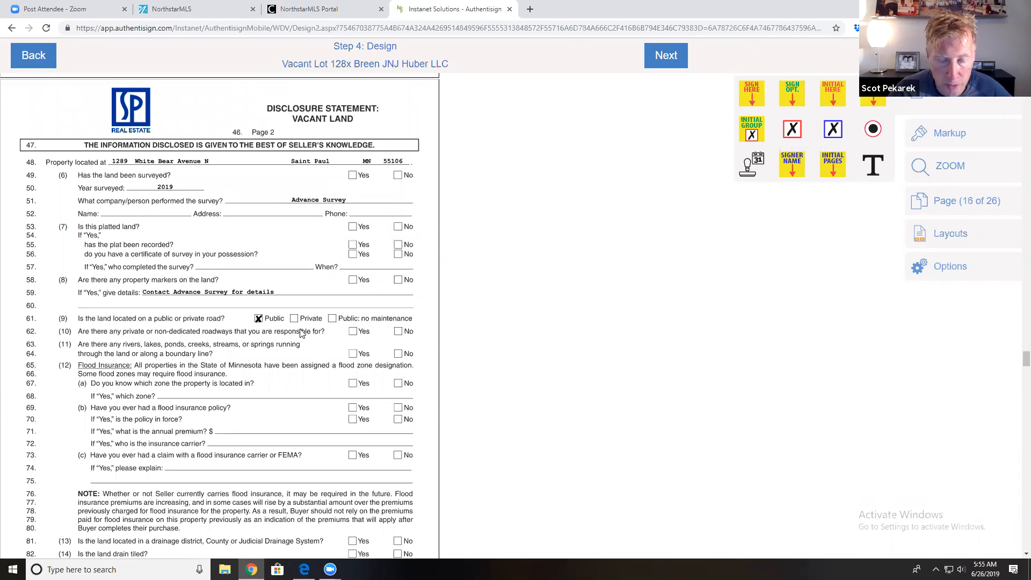
scroll(302, 334, up, 2)
scroll(355, 322, up, 5)
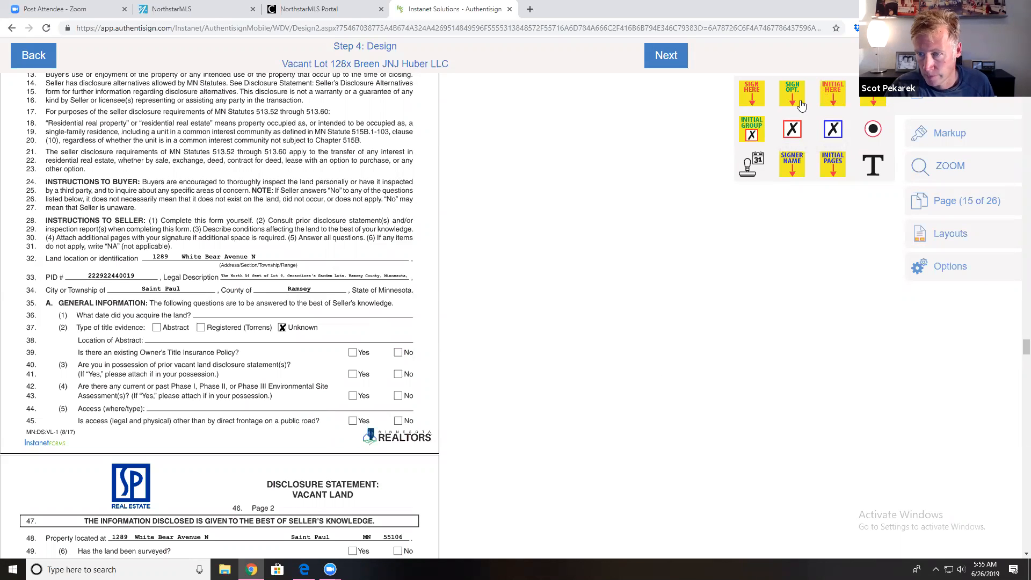
Step: Add a 'UNKNOWN' text box on line 44's Access (where/type) question, sized and aligned to the line
mouse_move(919, 134)
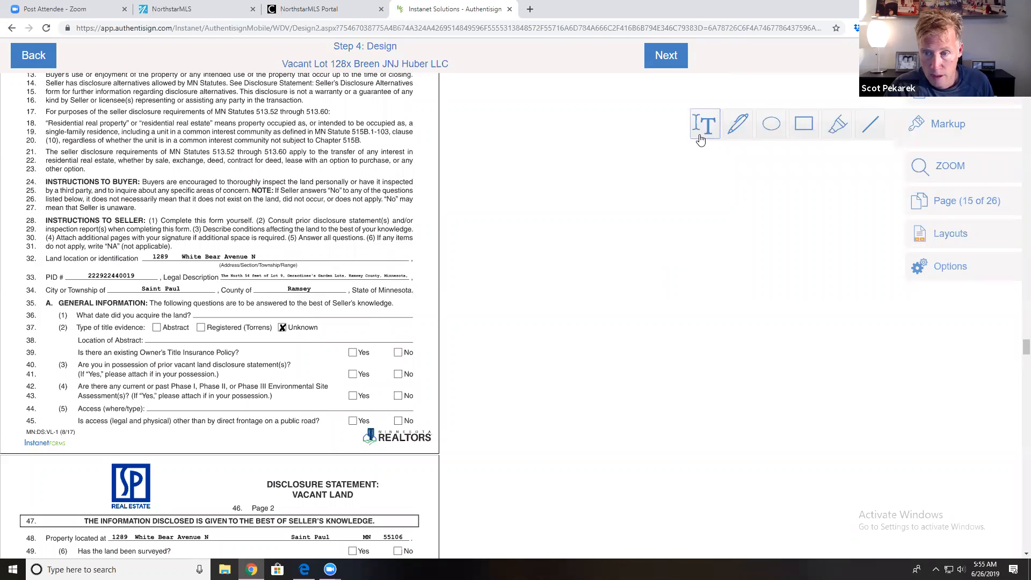
click(156, 394)
drag(156, 394, 294, 411)
click(228, 407)
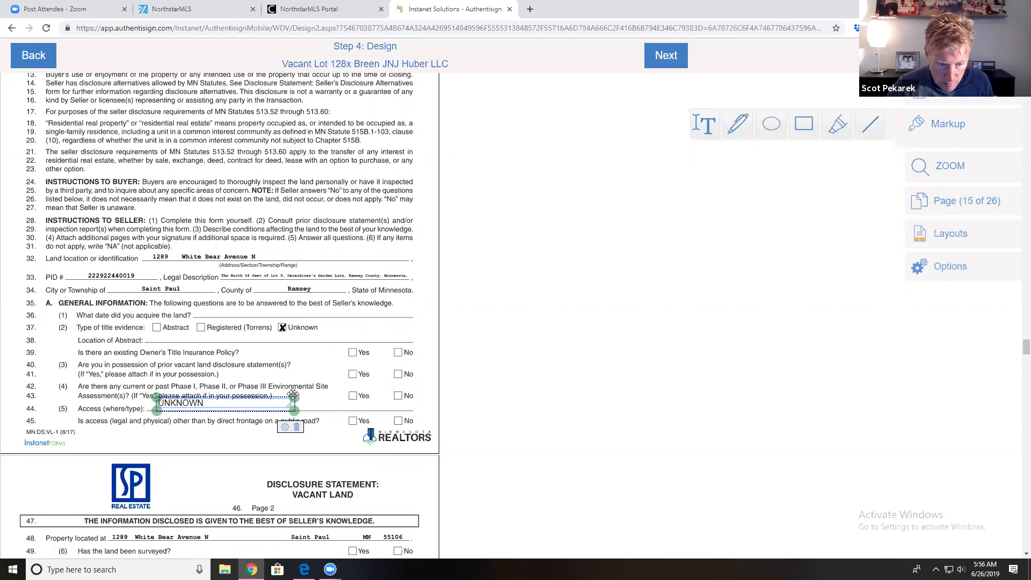
mouse_move(292, 409)
mouse_down()
mouse_move(299, 458)
mouse_move(297, 414)
mouse_up()
mouse_move(230, 400)
mouse_down()
mouse_move(242, 407)
mouse_move(247, 380)
mouse_move(244, 404)
mouse_up()
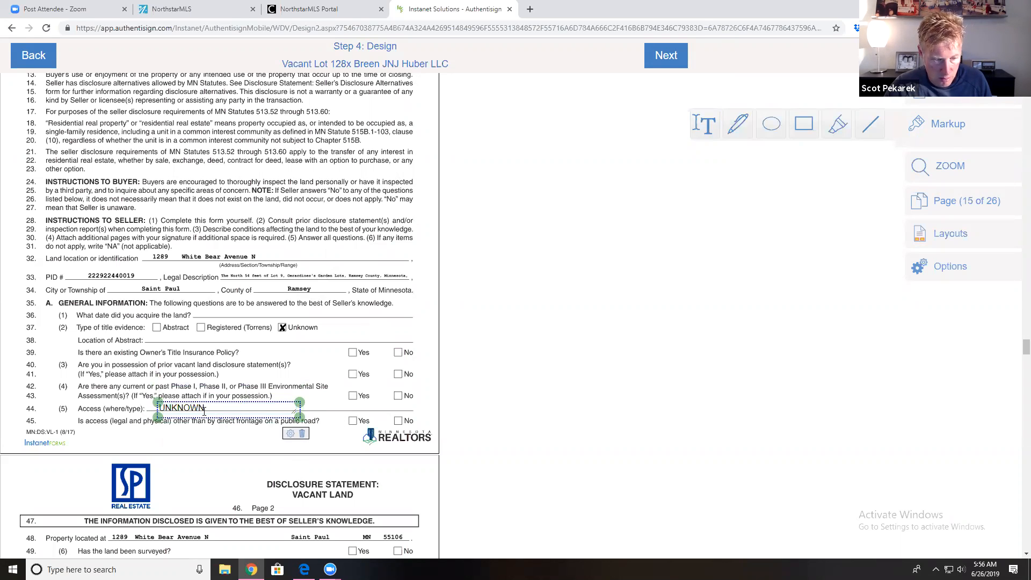
drag(204, 411, 236, 406)
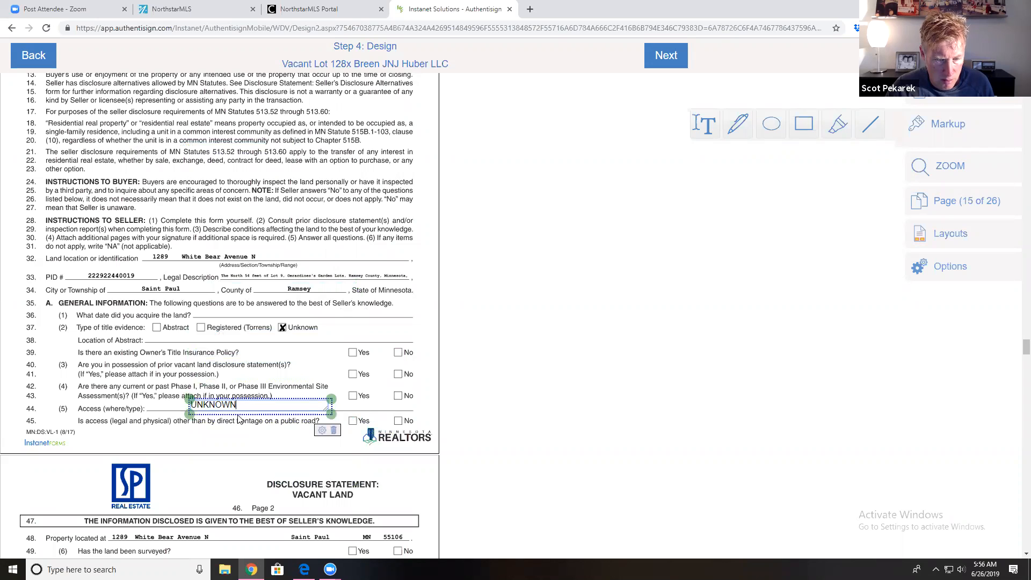
scroll(240, 419, down, 6)
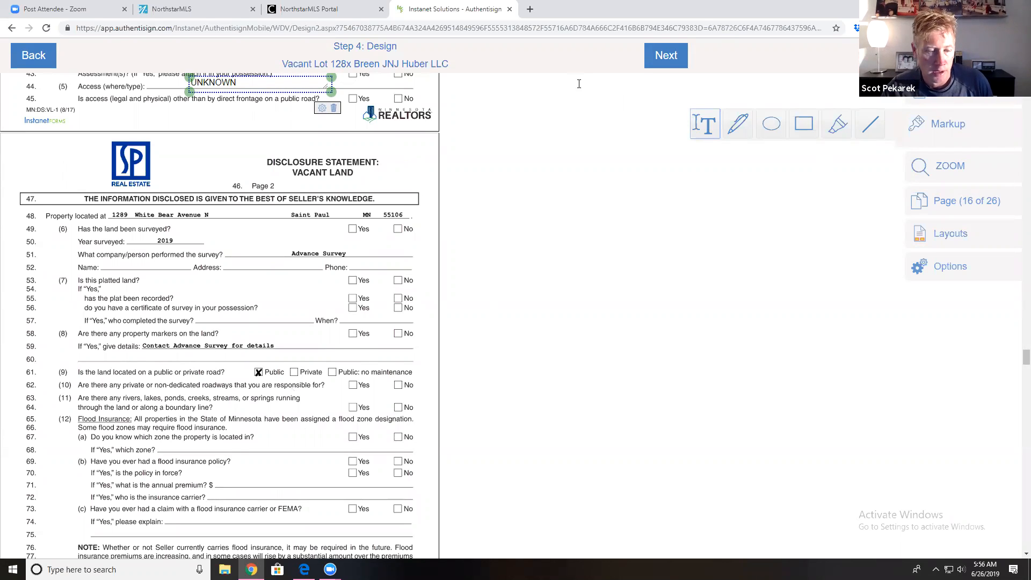
scroll(364, 144, up, 5)
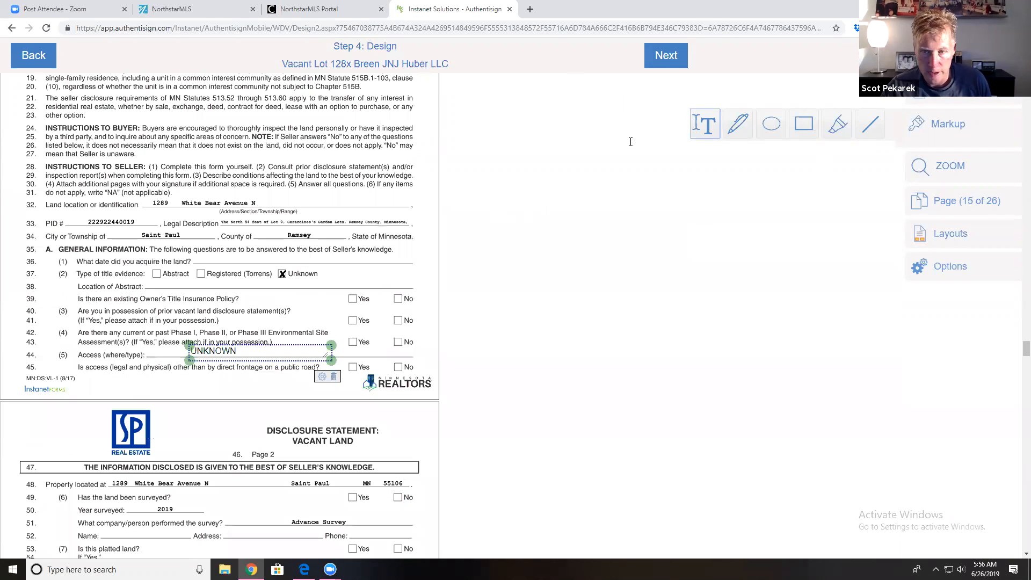
click(661, 56)
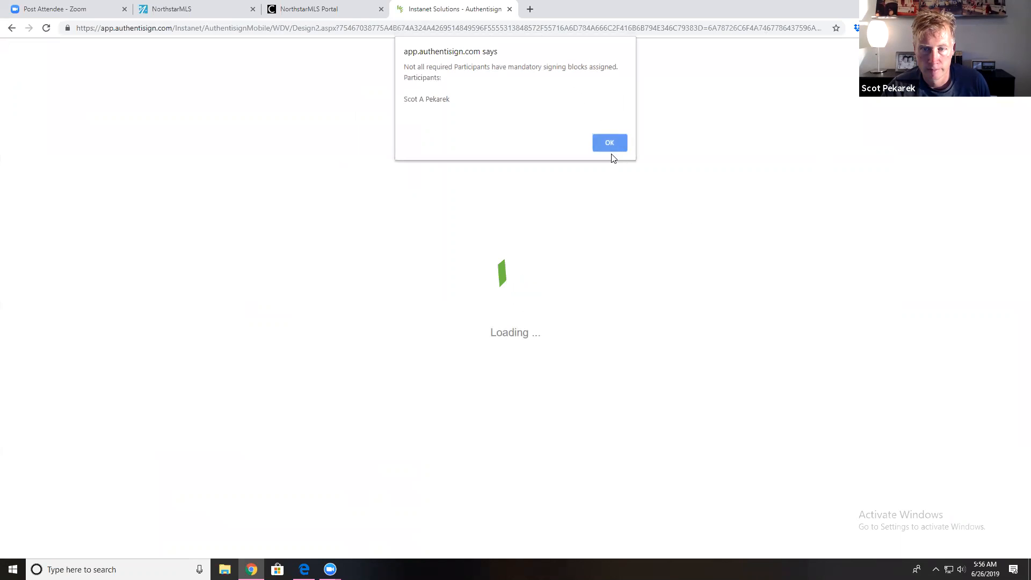
click(610, 143)
scroll(437, 268, down, 10)
scroll(437, 269, down, 20)
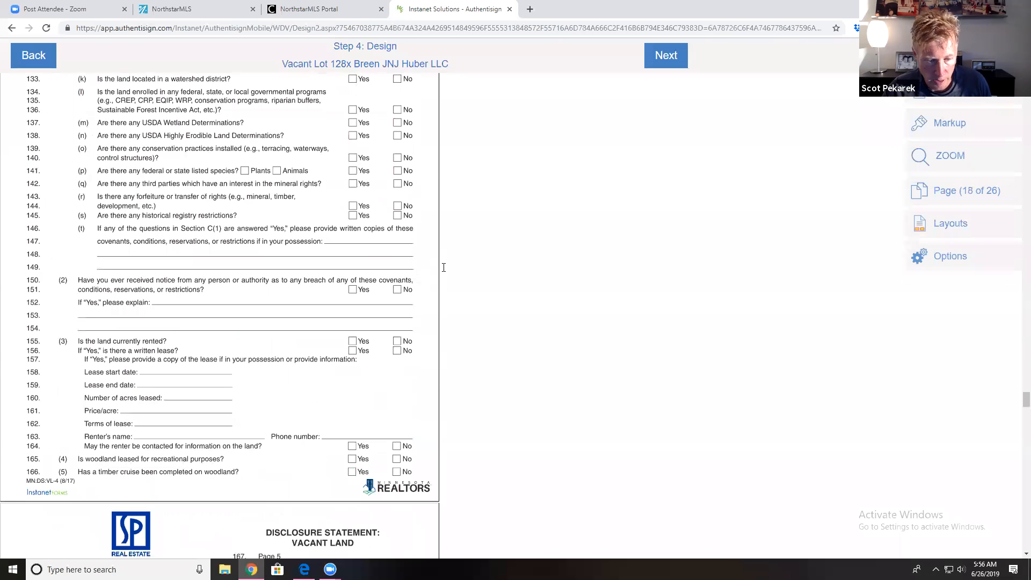
scroll(423, 279, up, 15)
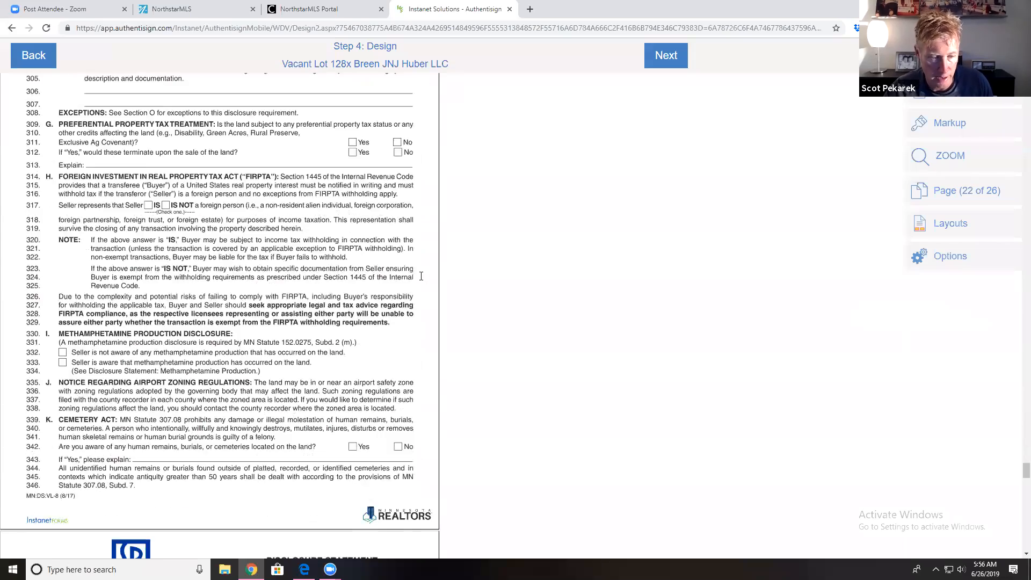
scroll(424, 223, up, 20)
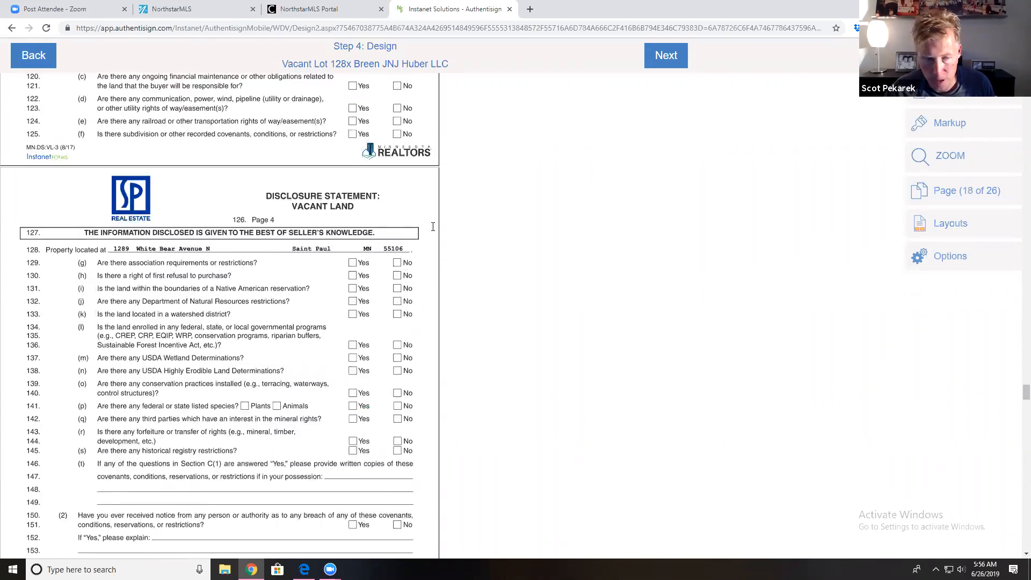
scroll(455, 251, up, 20)
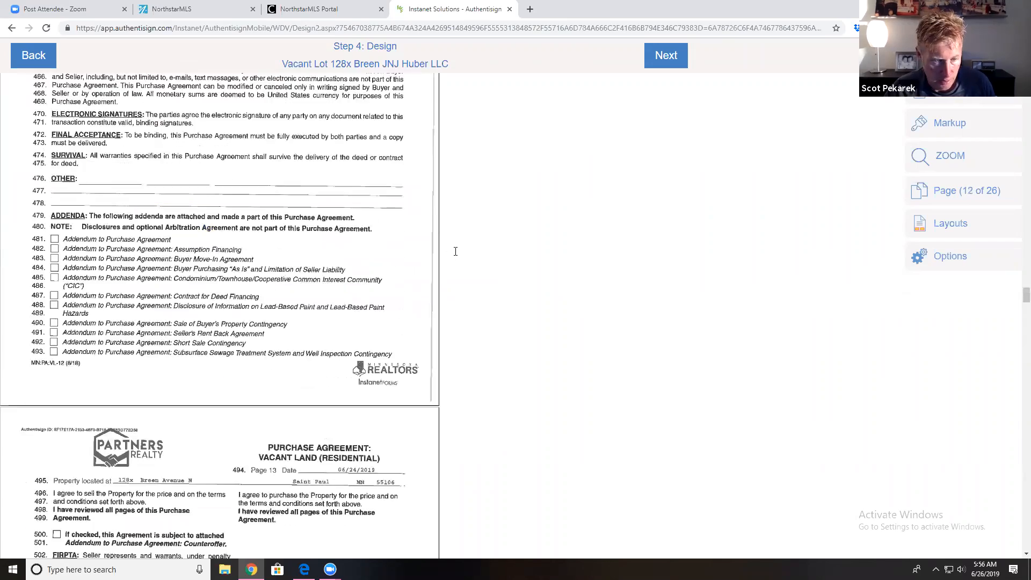
scroll(455, 249, down, 6)
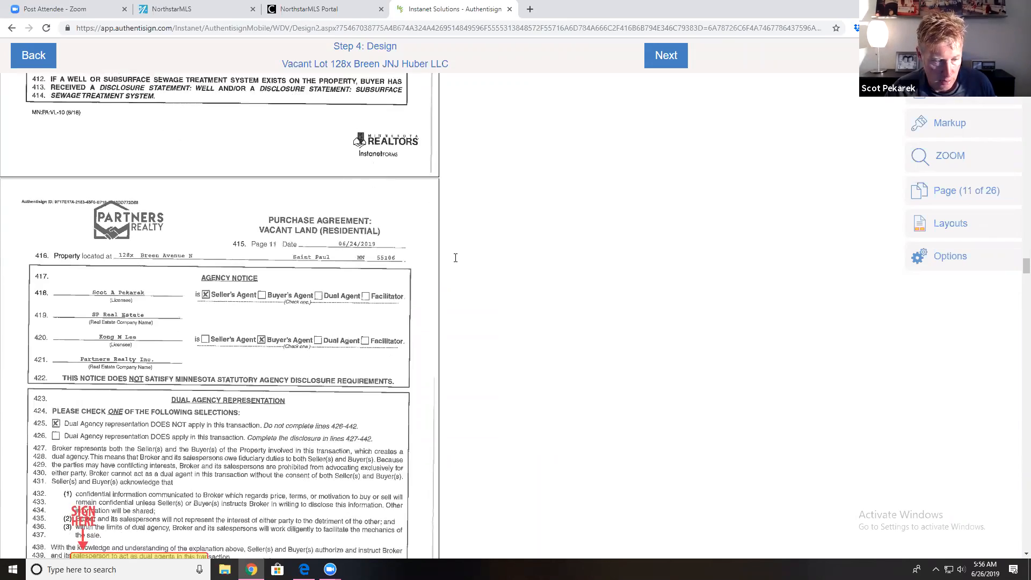
scroll(456, 253, up, 15)
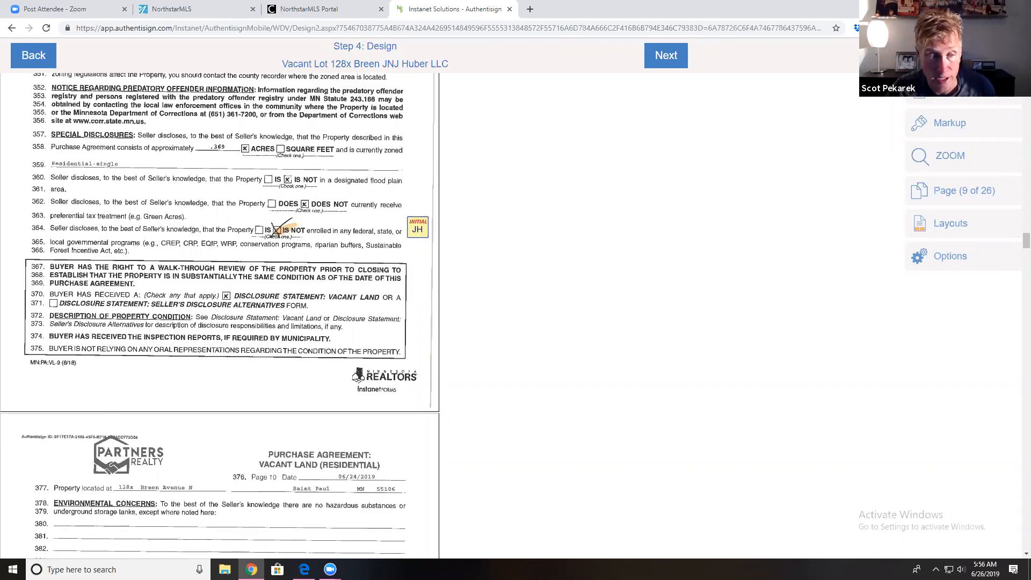
scroll(326, 173, up, 15)
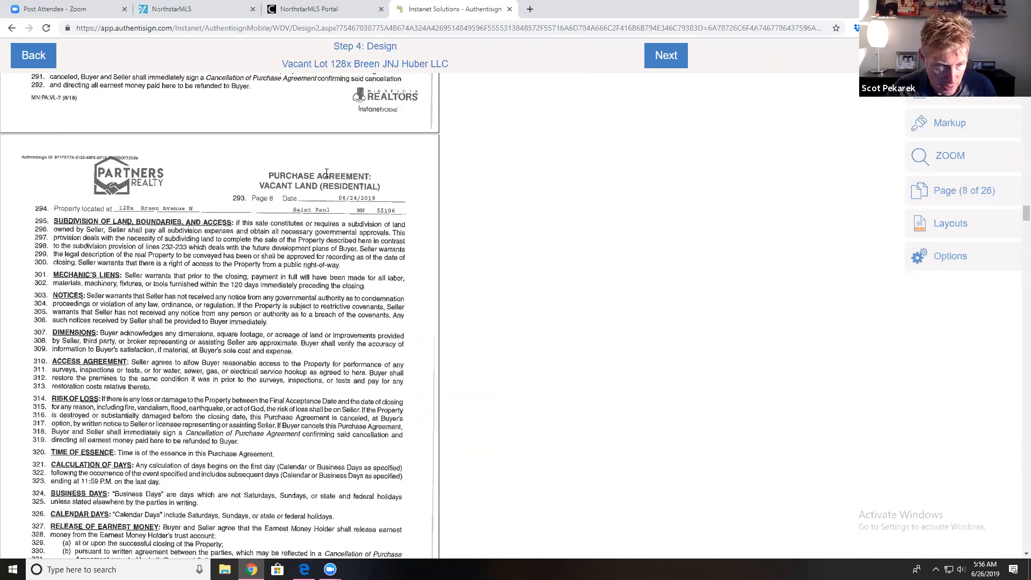
scroll(326, 173, up, 20)
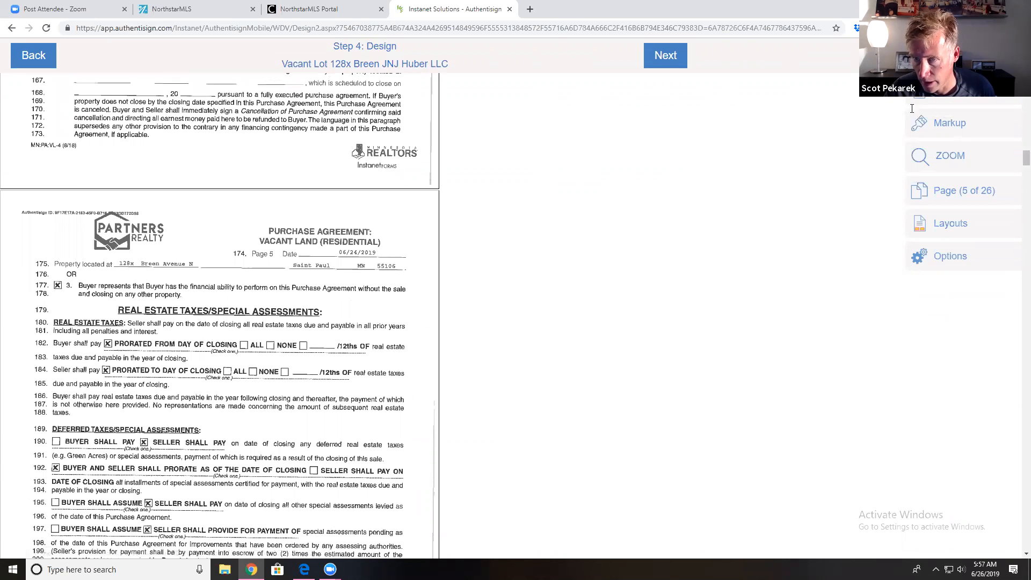
Step: Save the design, then change the listing agent participant to CC Only and save it
click(54, 55)
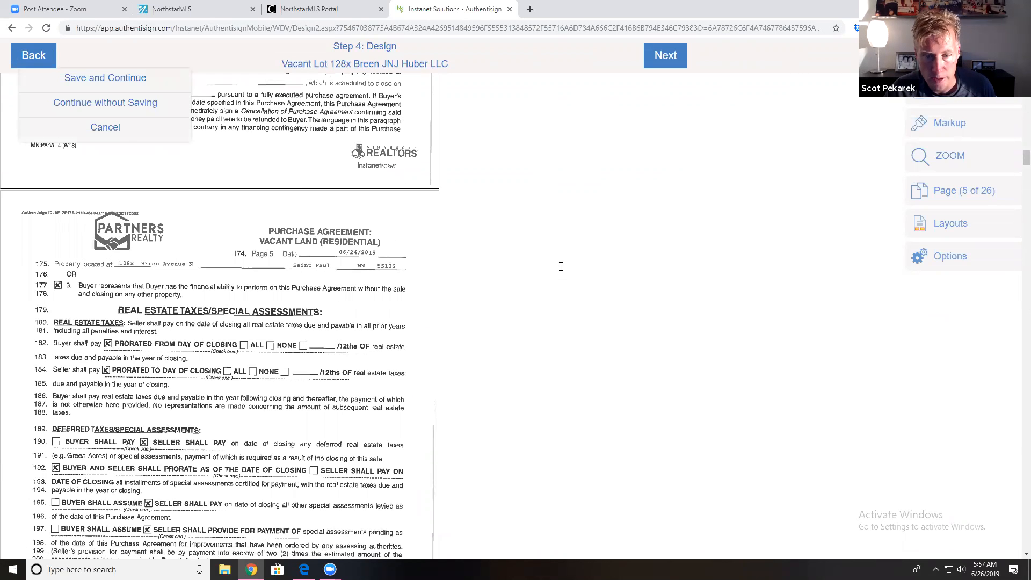
click(98, 81)
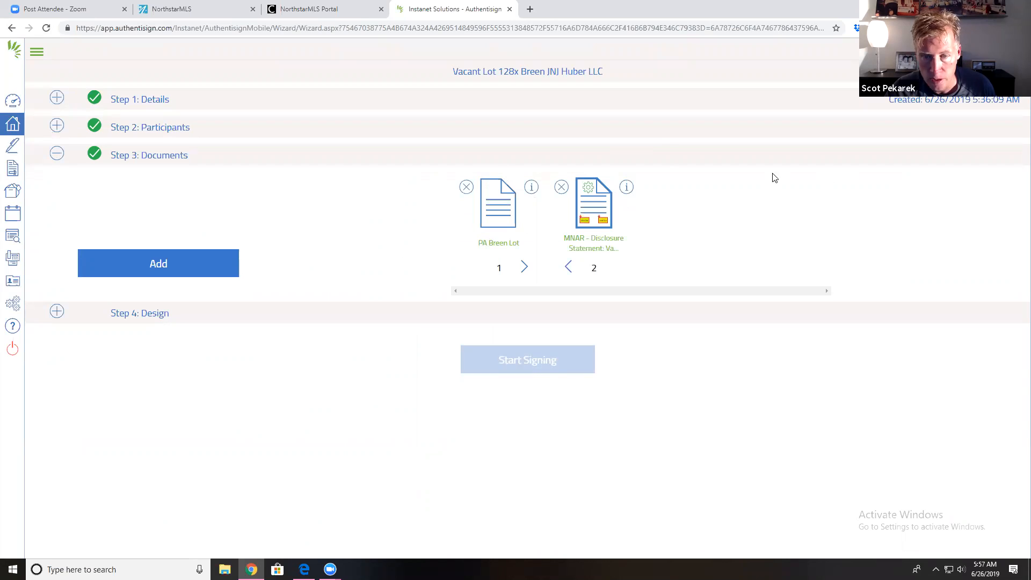
click(591, 161)
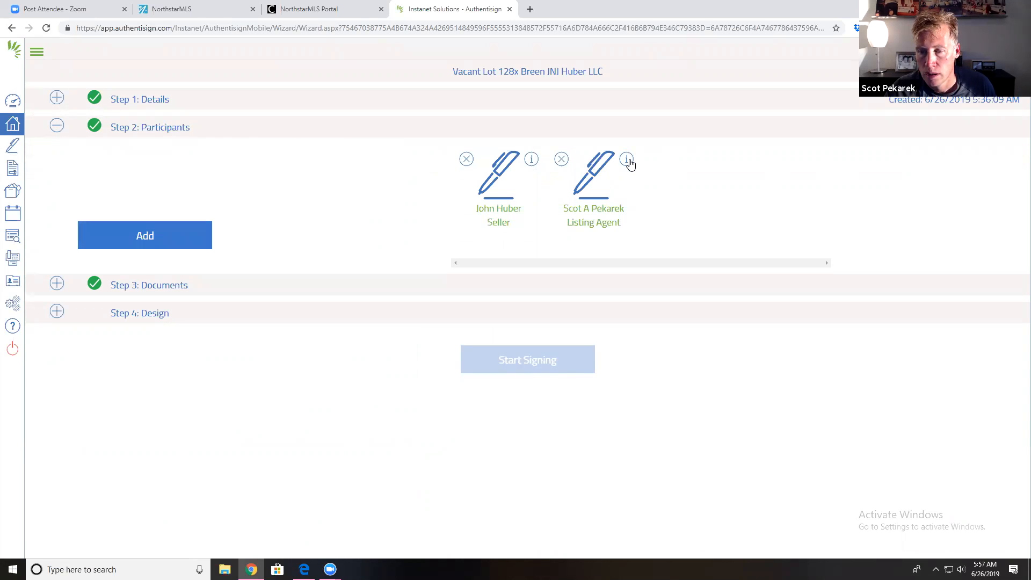
click(626, 159)
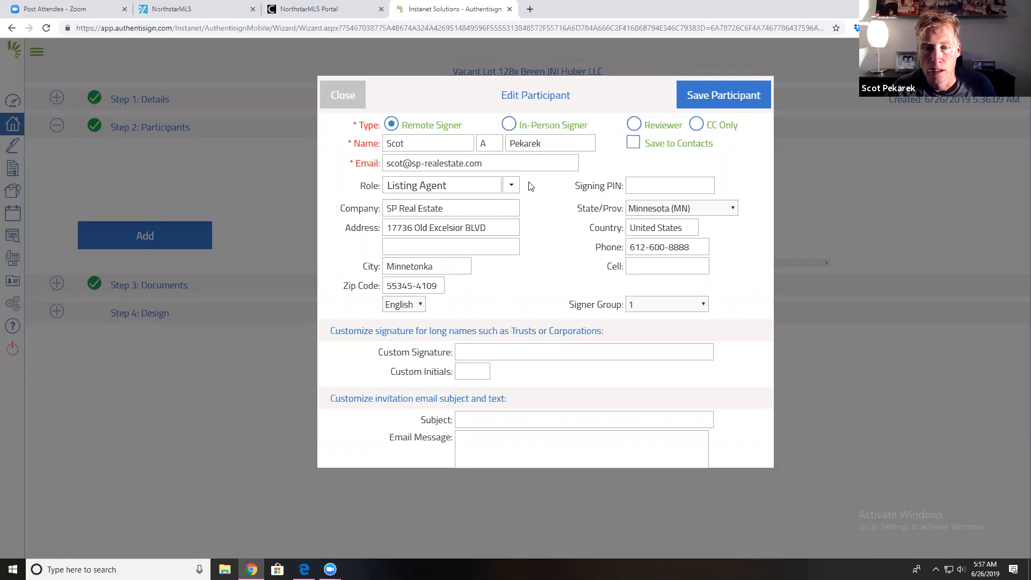
click(696, 124)
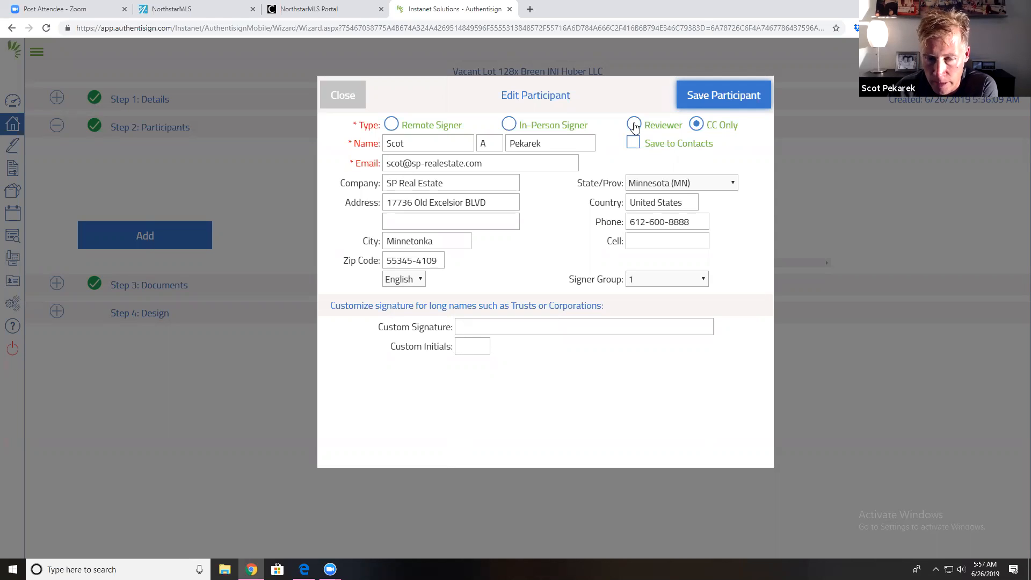
click(740, 102)
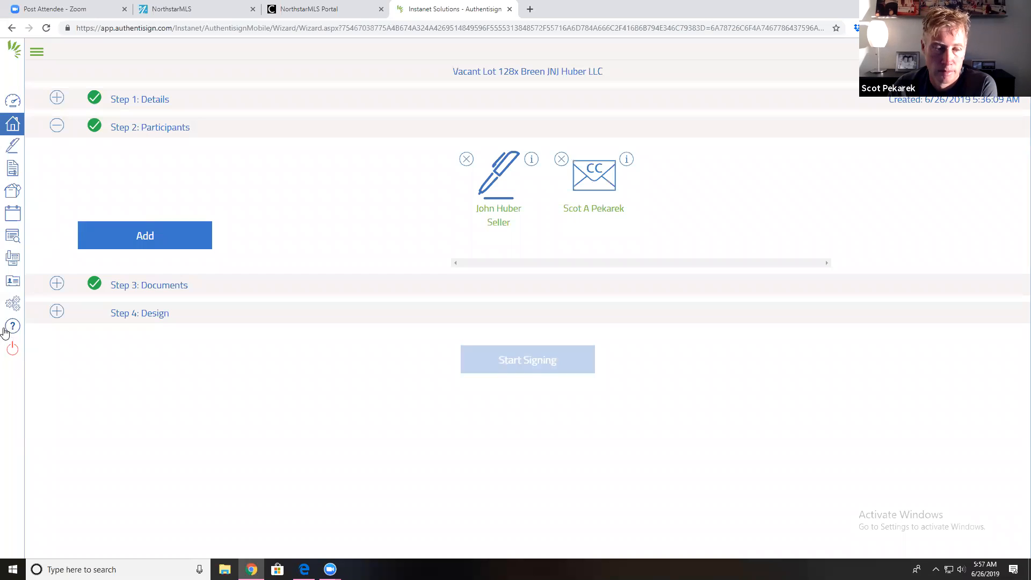
Step: Save the system layout mappings in Step 4: Design and advance to Finalize Signing Setup
click(42, 311)
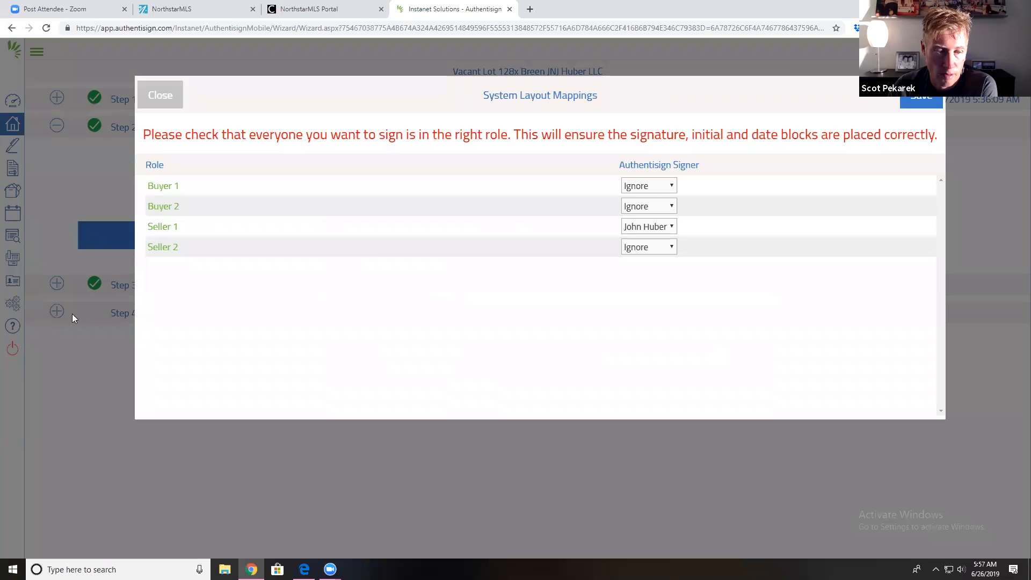
click(921, 103)
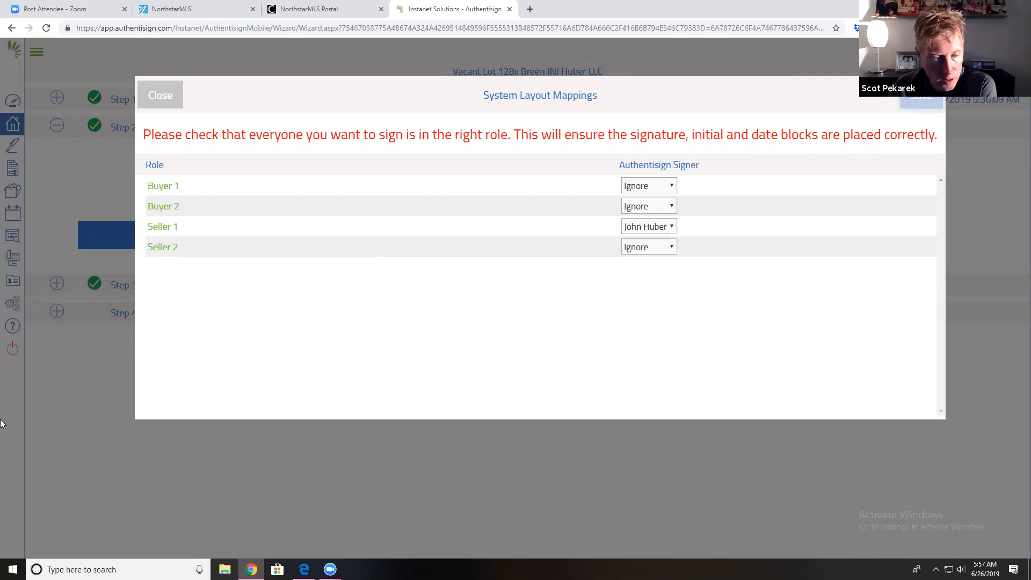
click(57, 311)
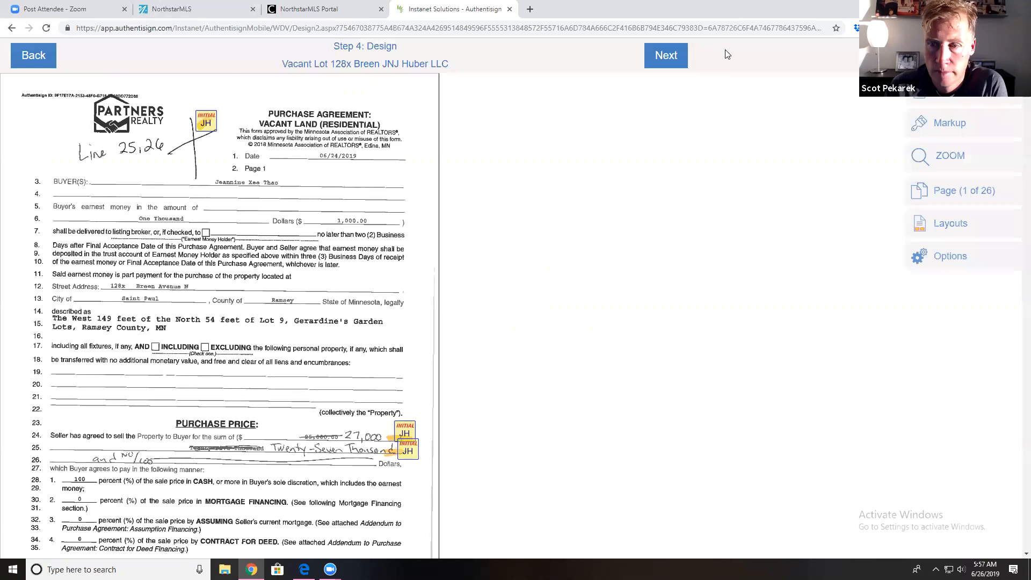
click(664, 64)
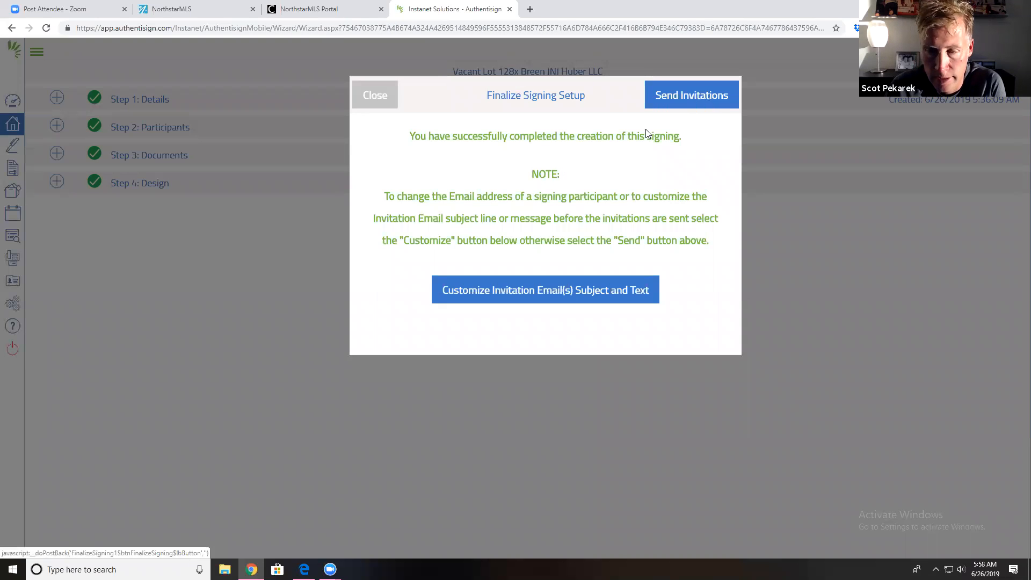
Step: Send the signing invitations and confirm the success message
click(671, 103)
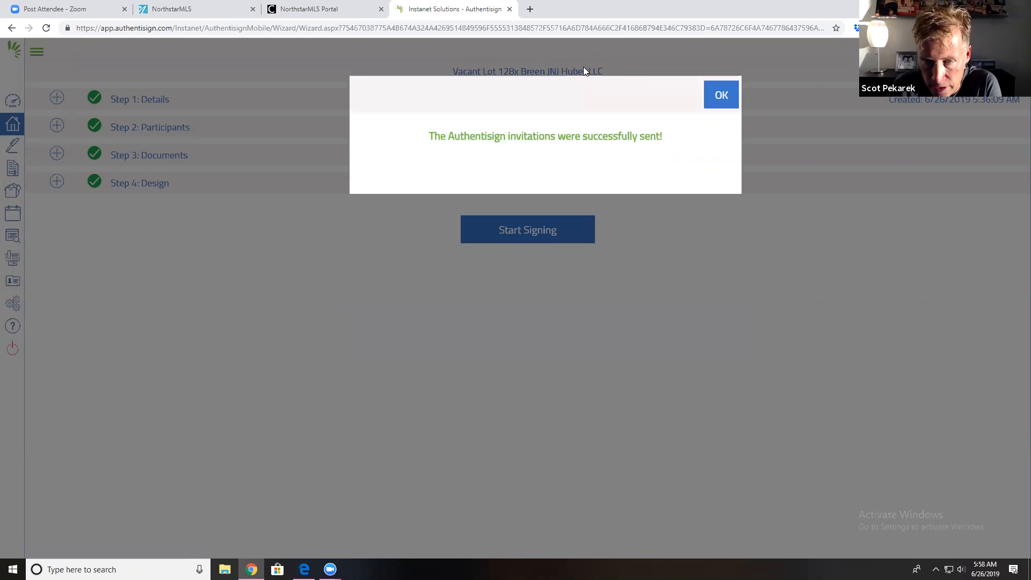
click(719, 99)
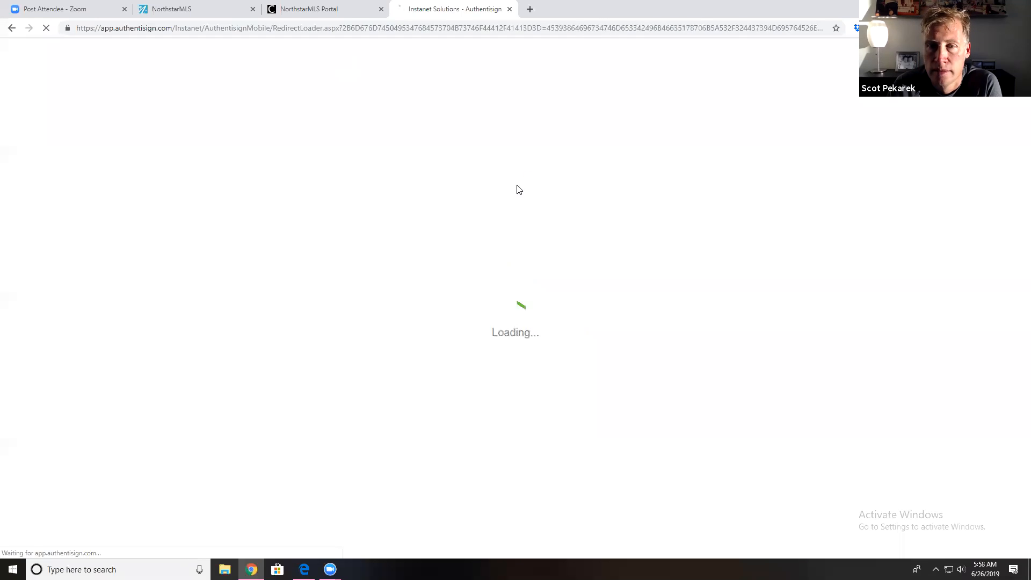